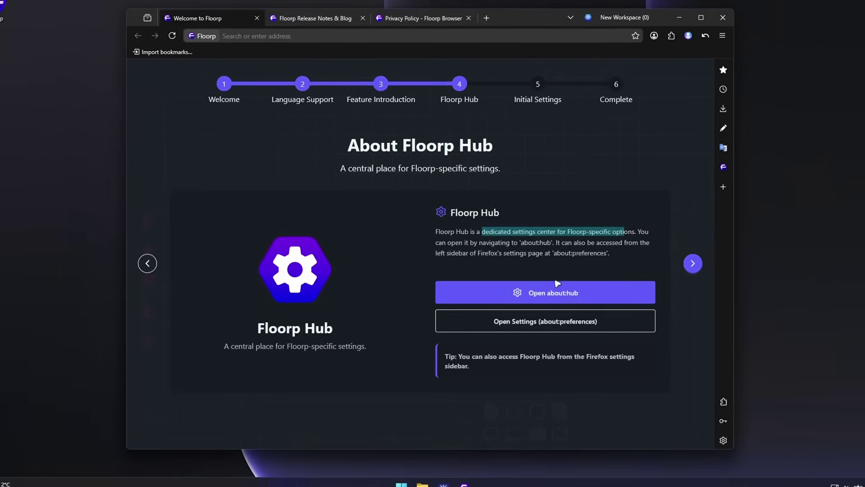
Open about:hub from the Floorp welcome guide before closing the window.
left_click(458, 284)
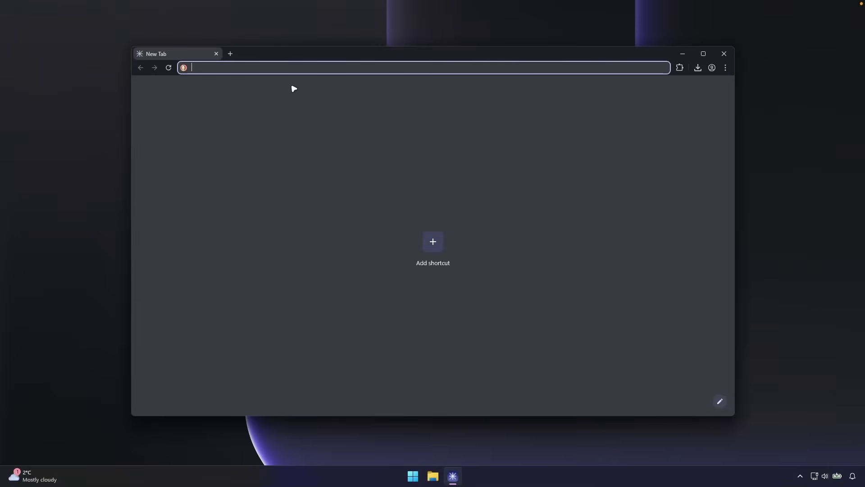
Search 'floorp', reach floorp.app's download page, and download the Windows online installer.
type("floorp")
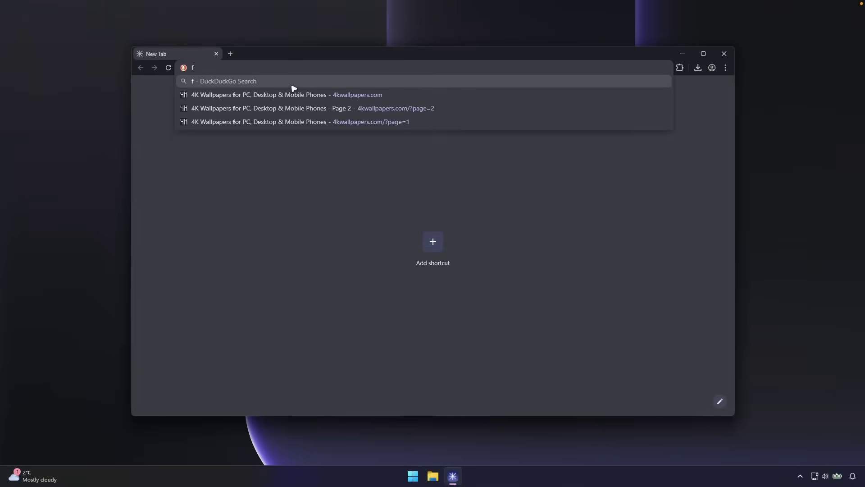
key("Return")
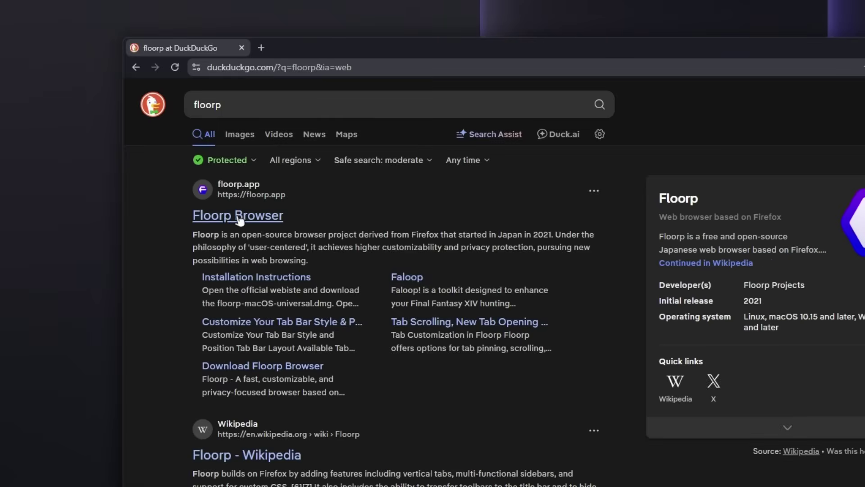
left_click(239, 217)
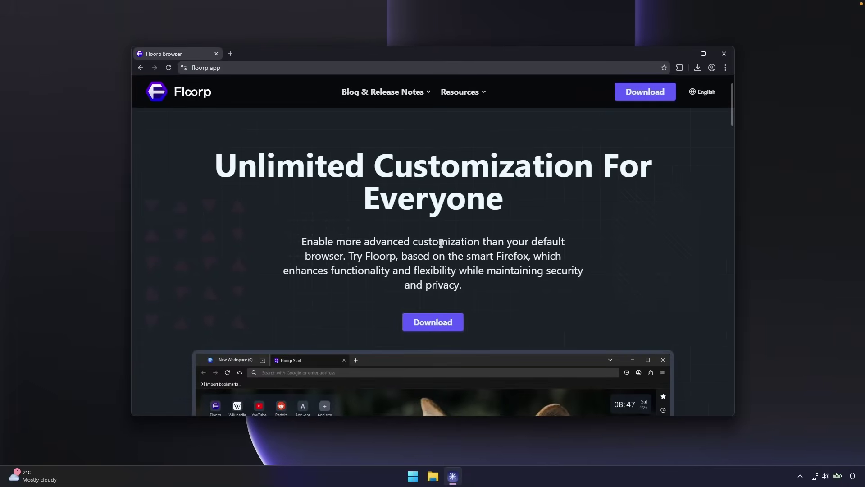
left_click(453, 323)
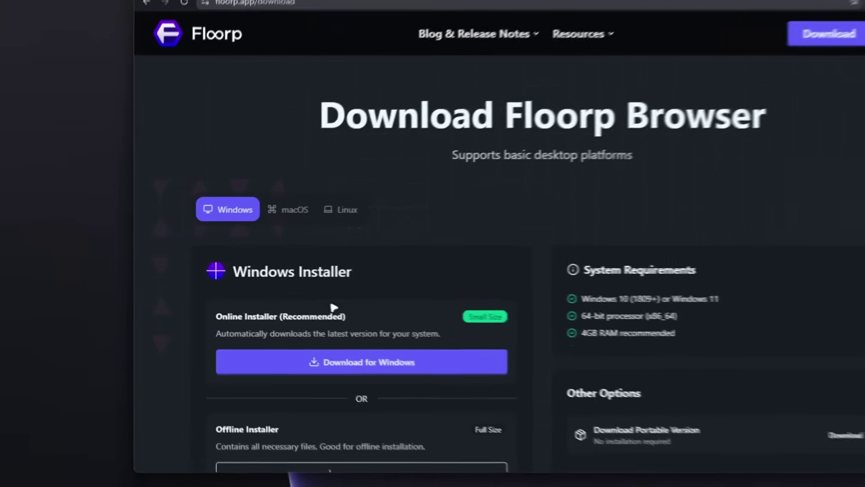
scroll(234, 252, "down", 4)
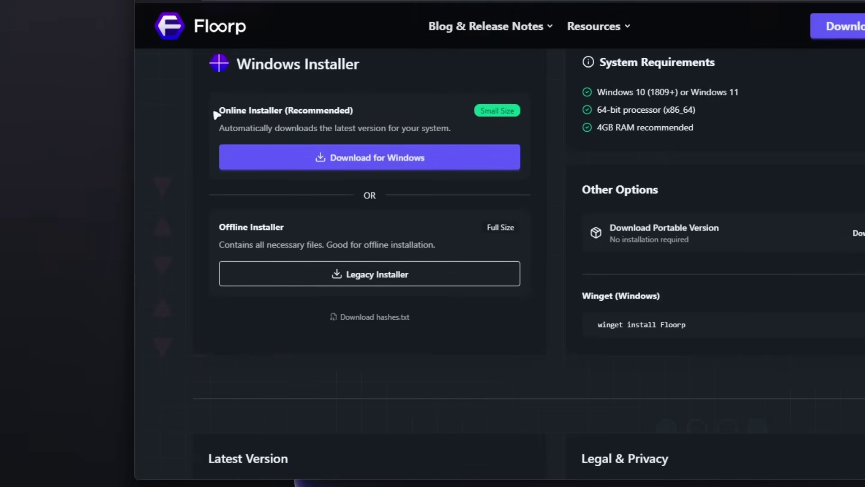
left_click(372, 164)
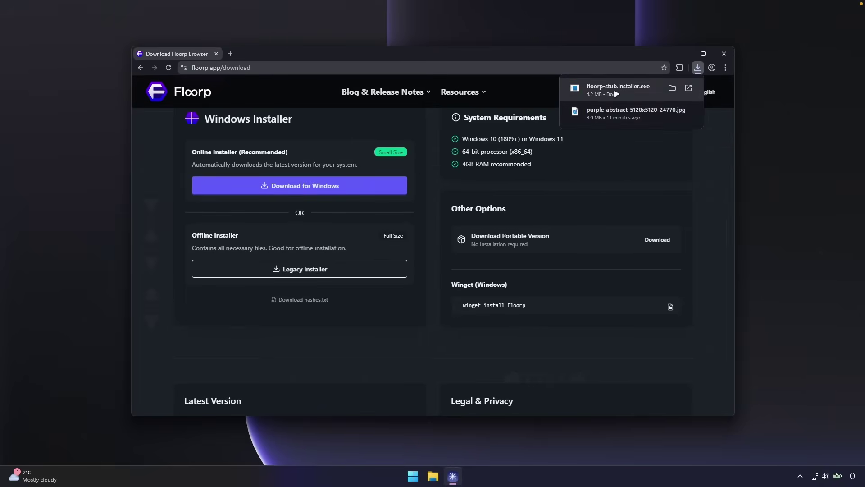
Run floorp-stub.installer.exe with admin rights, start installation, and move its window right.
left_click(616, 94)
left_click(388, 313)
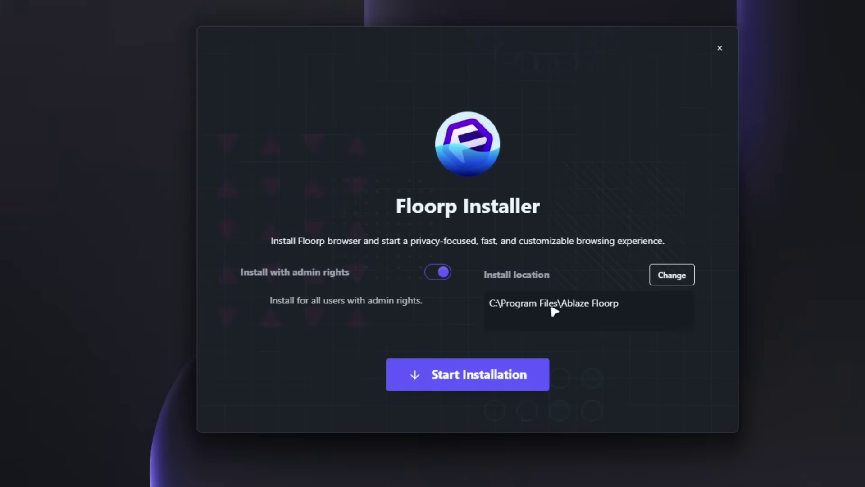
left_click(513, 374)
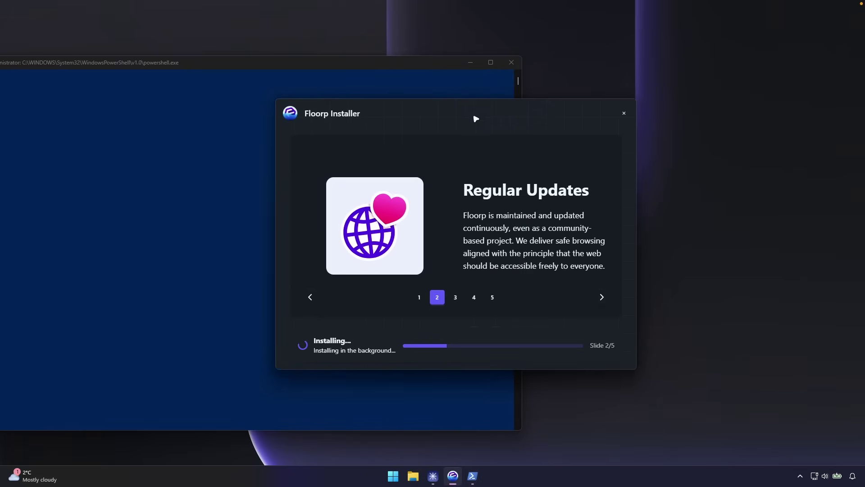
left_click_drag(476, 118, 556, 110)
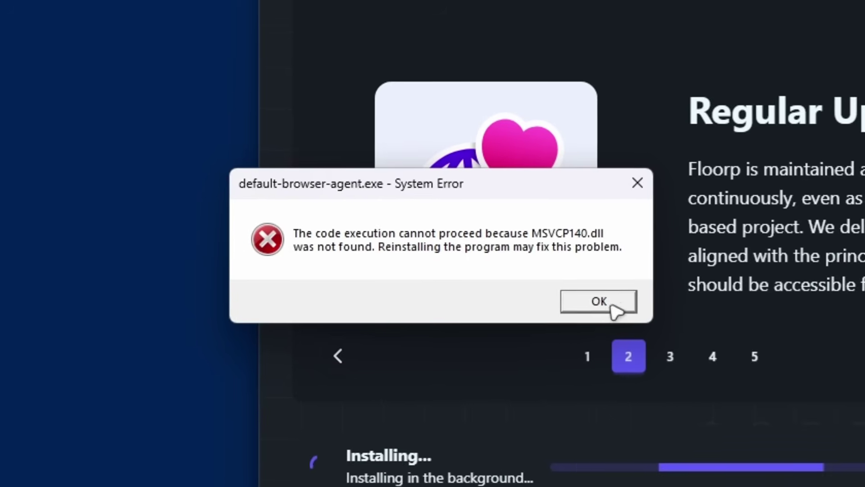
Dismiss the MSVCP140.dll not found system error.
left_click(602, 303)
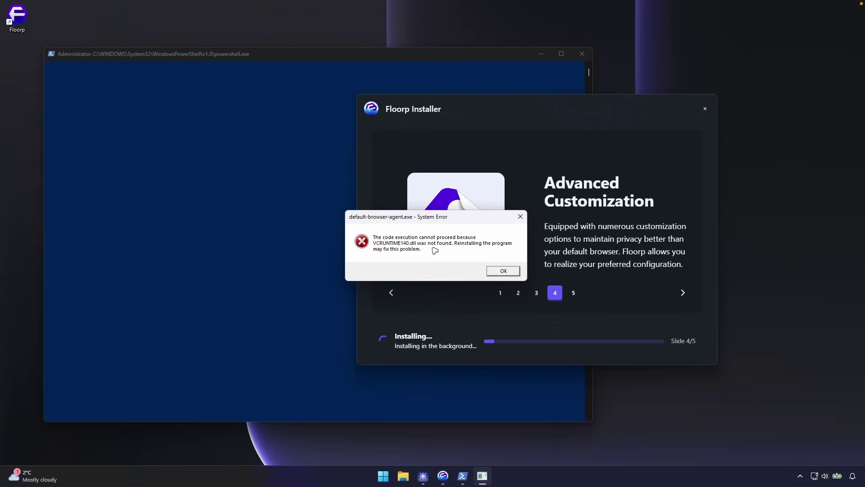
Dismiss the VCRUNTIME140.dll error and search the web for 'vcruntime140' in Chromium.
left_click(503, 269)
left_click(423, 476)
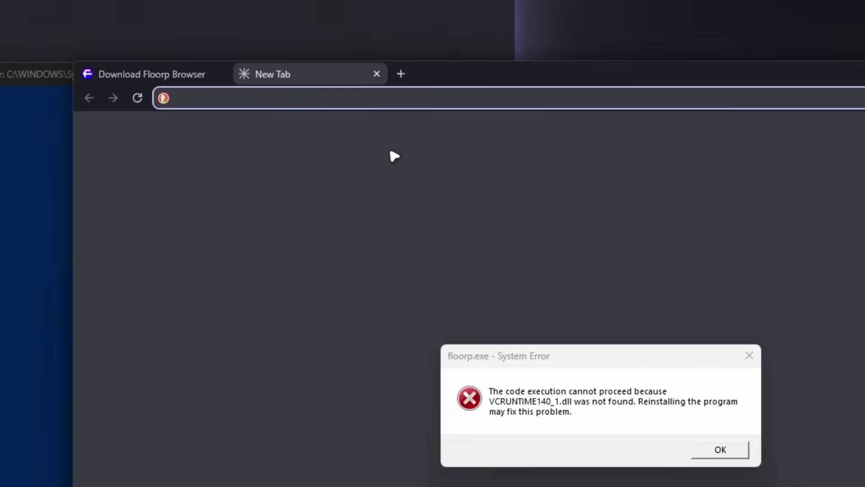
type("vcrunt")
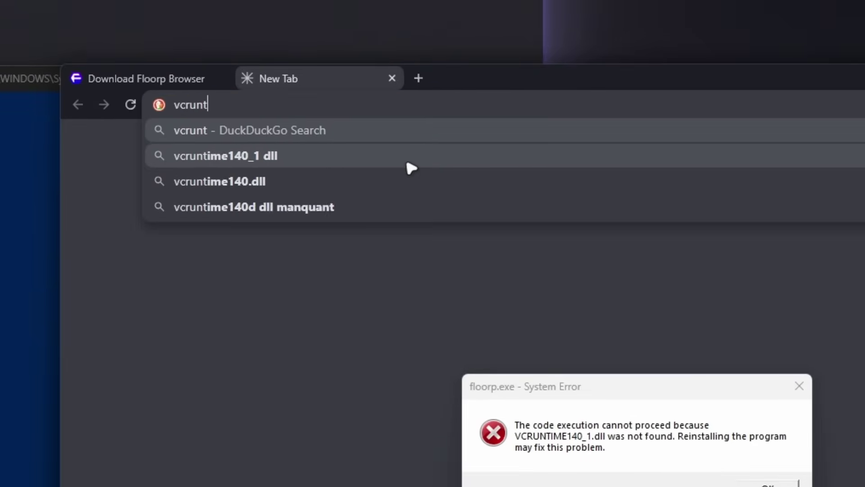
type("ime140")
key("Return")
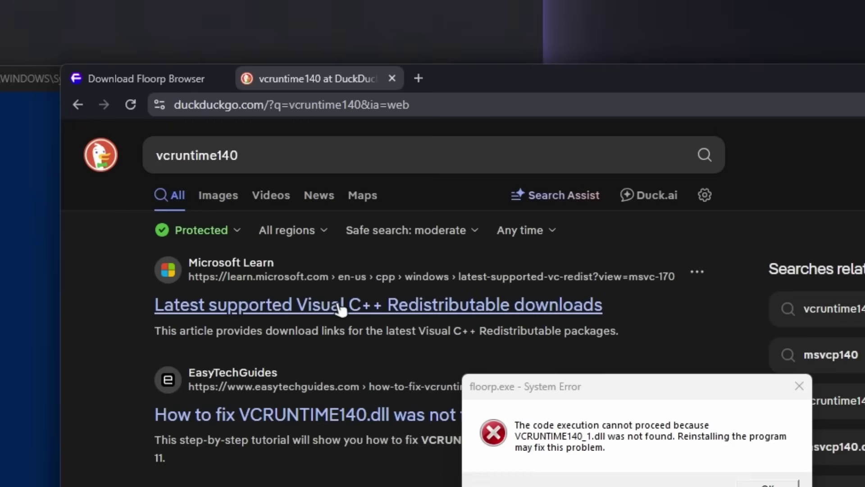
Download the latest ARM64 Visual C++ Redistributable from Microsoft Learn's downloads article.
left_click(347, 305)
scroll(341, 145, "down", 3)
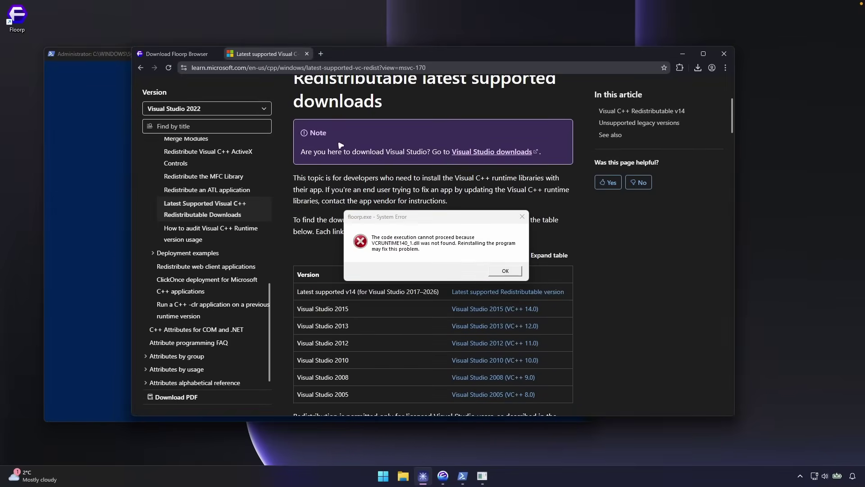
scroll(385, 157, "up", 2)
scroll(419, 323, "down", 2)
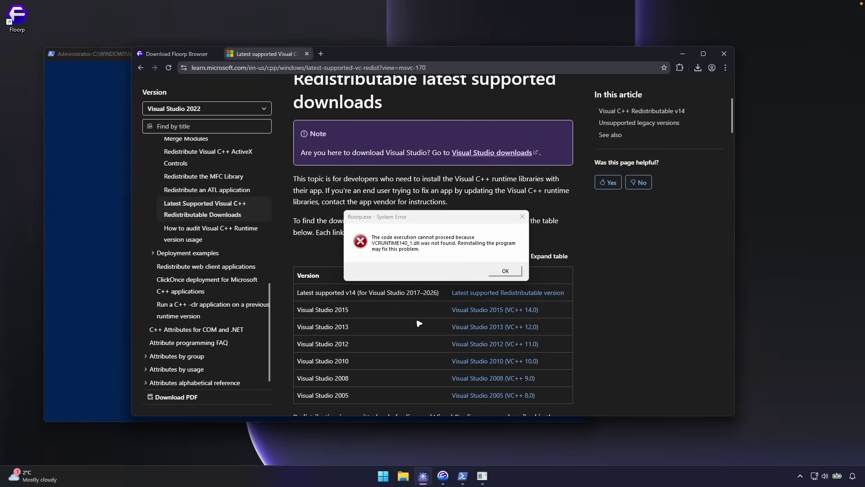
left_click(489, 293)
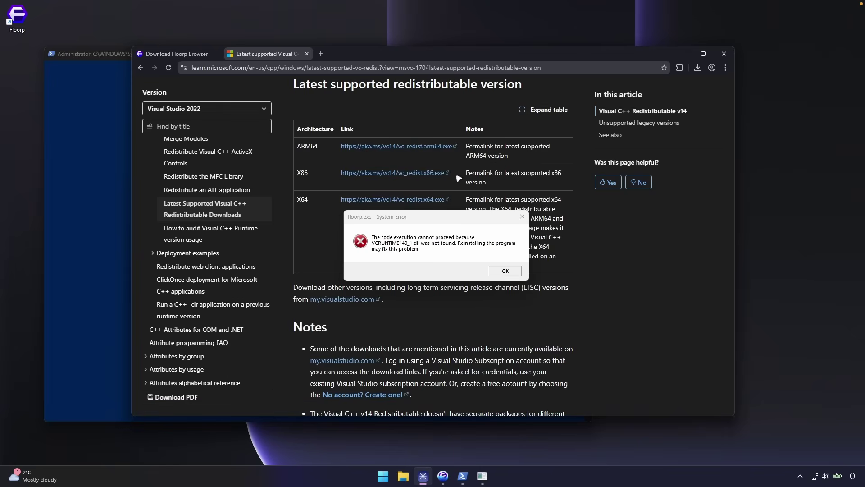
left_click(396, 146)
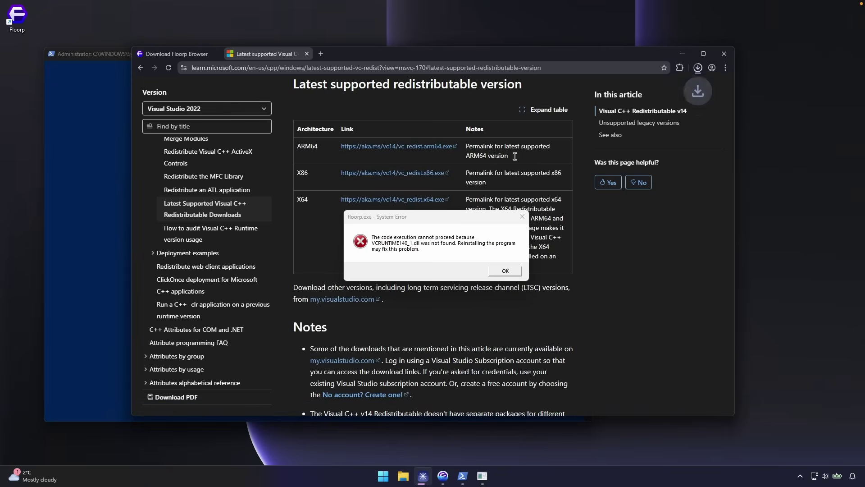
Install VC_redist.arm64.exe (Visual C++ 2022 Arm64) and dismiss the leftover missing-DLL error.
left_click(640, 94)
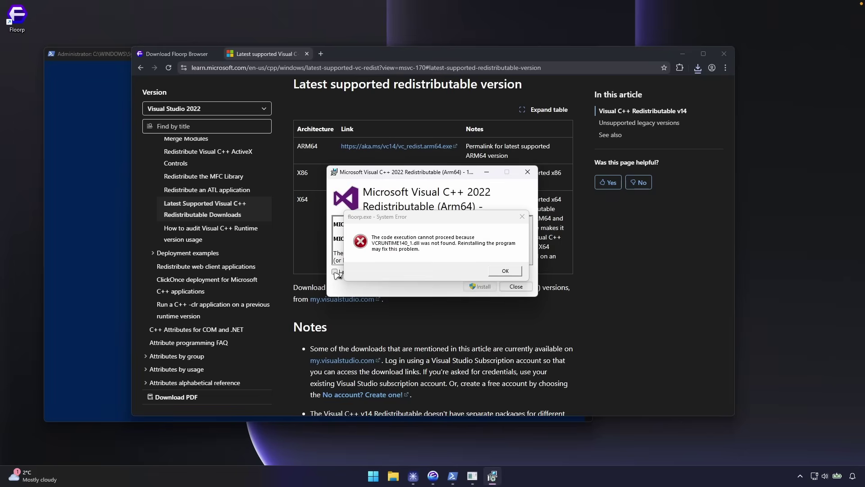
left_click(481, 286)
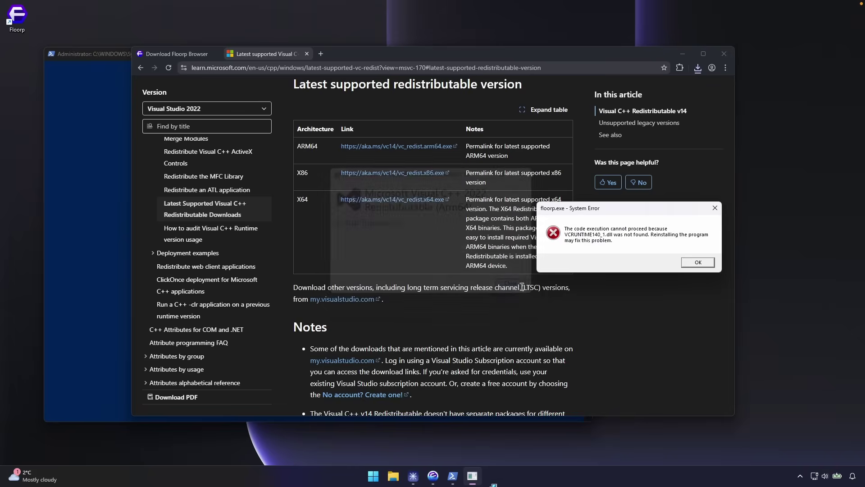
left_click(698, 264)
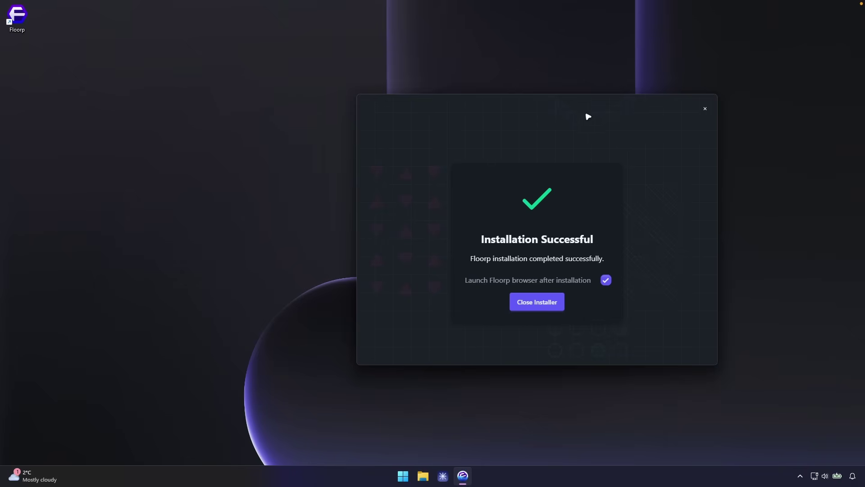
Centre the finished installer and close it with the launch-Floorp option still ticked.
left_click_drag(588, 117, 485, 113)
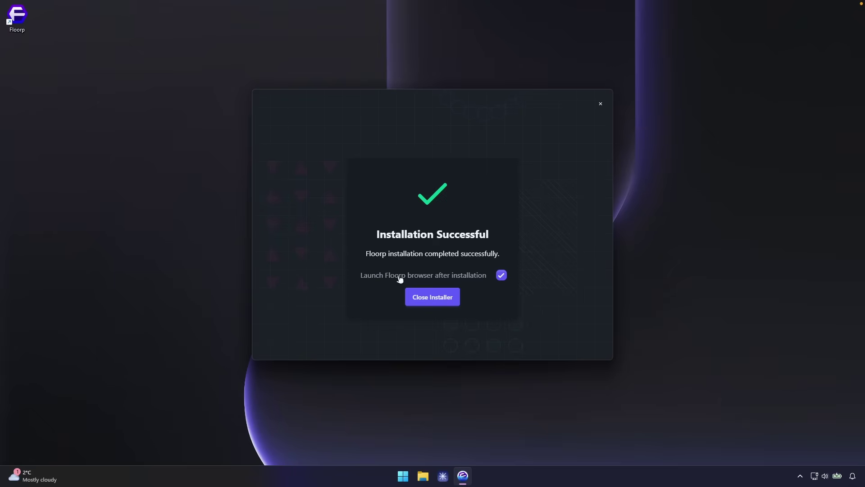
left_click(446, 298)
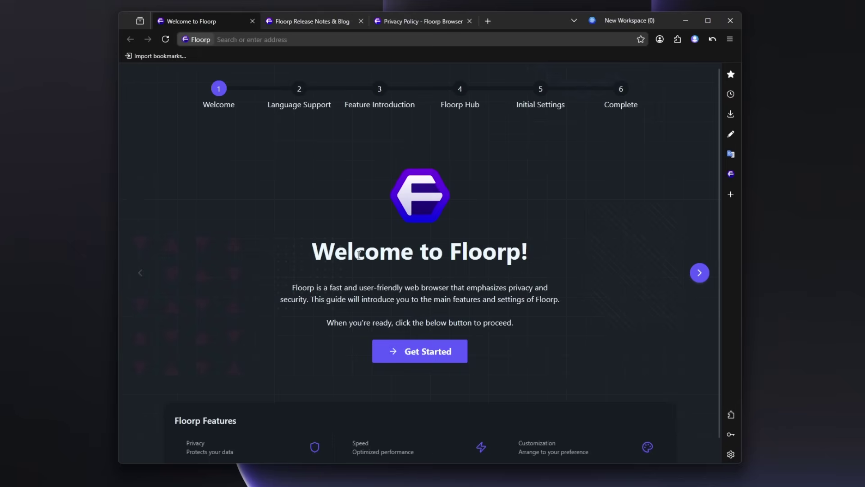
Start the welcome guide and move through Language Support and Main Floorp Features to step 4.
left_click(440, 350)
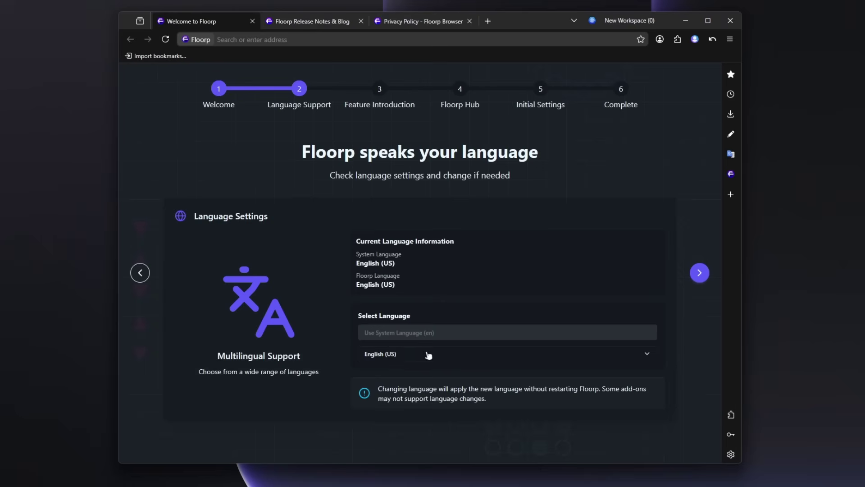
left_click(699, 274)
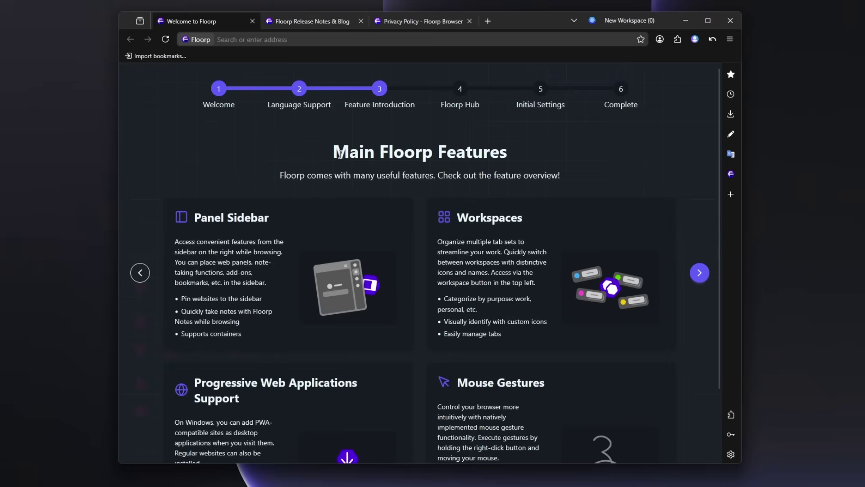
left_click_drag(341, 153, 441, 175)
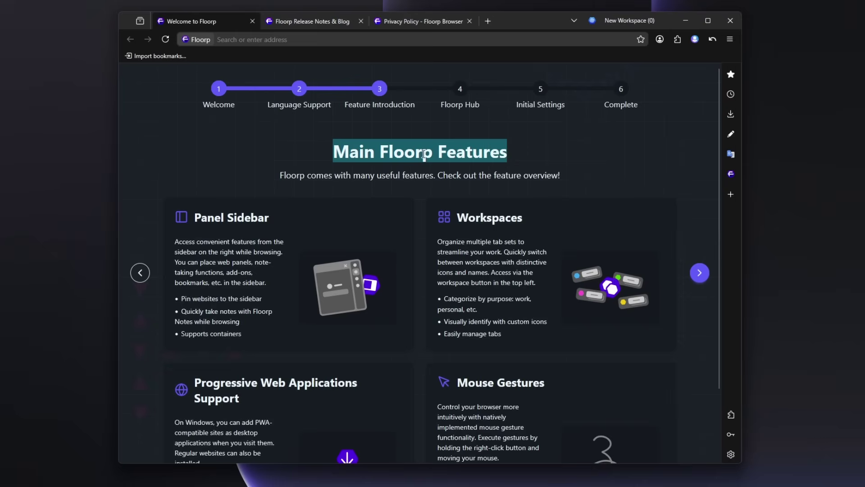
scroll(513, 247, "down", 2)
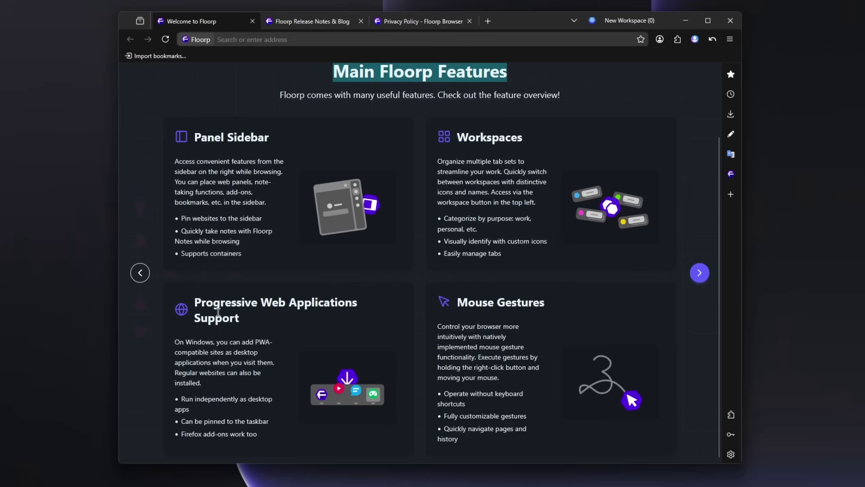
left_click(701, 271)
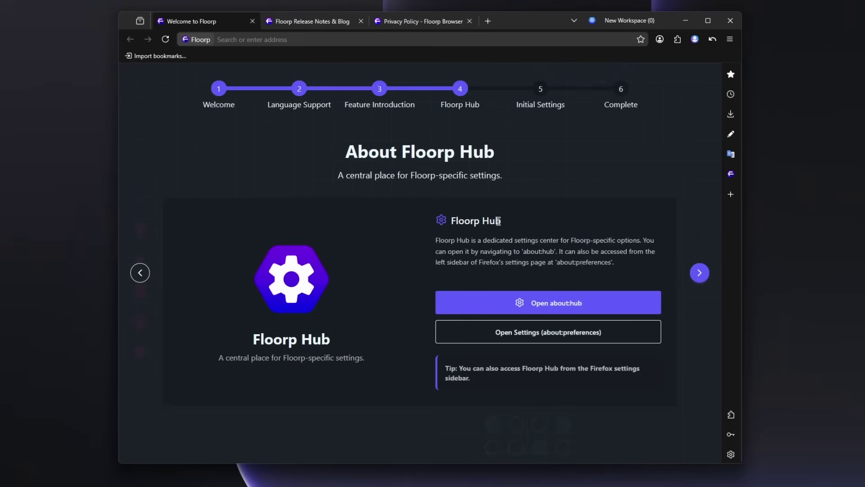
Review the Floorp Hub description, then switch back to the Welcome to Floorp tab.
left_click_drag(483, 240, 657, 249)
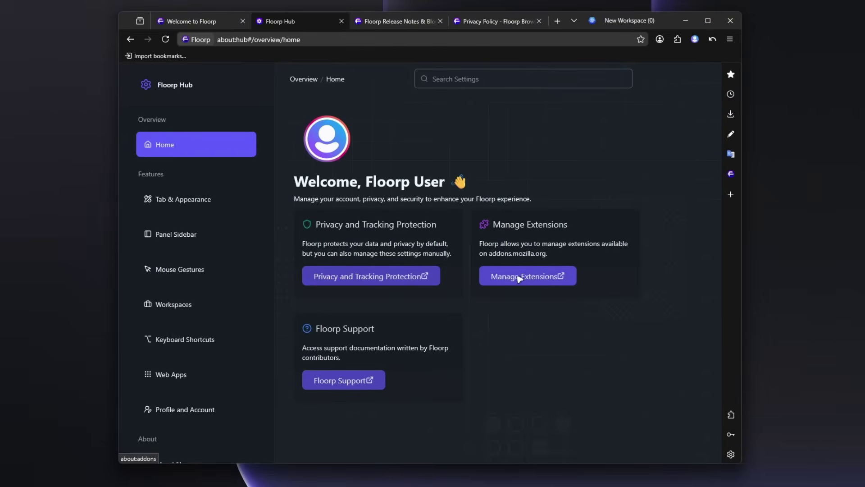
left_click(191, 21)
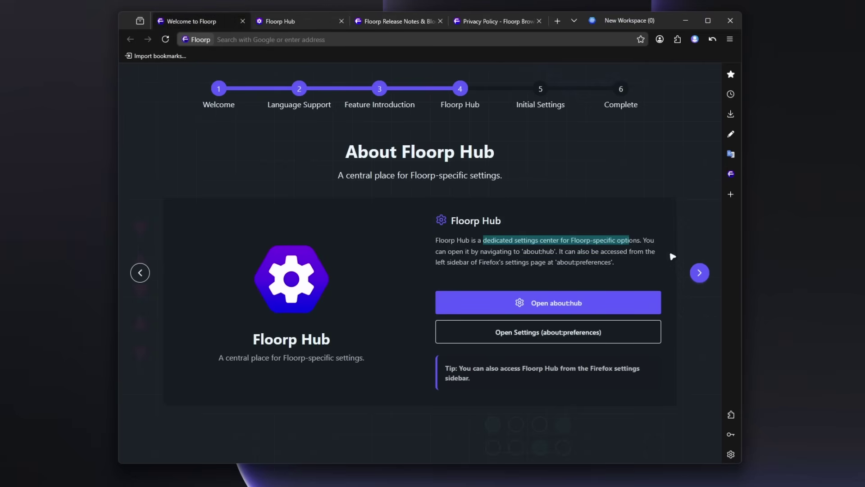
Advance through Customize Floorp to Setup Complete and finish with Get Started with Floorp.
left_click(700, 273)
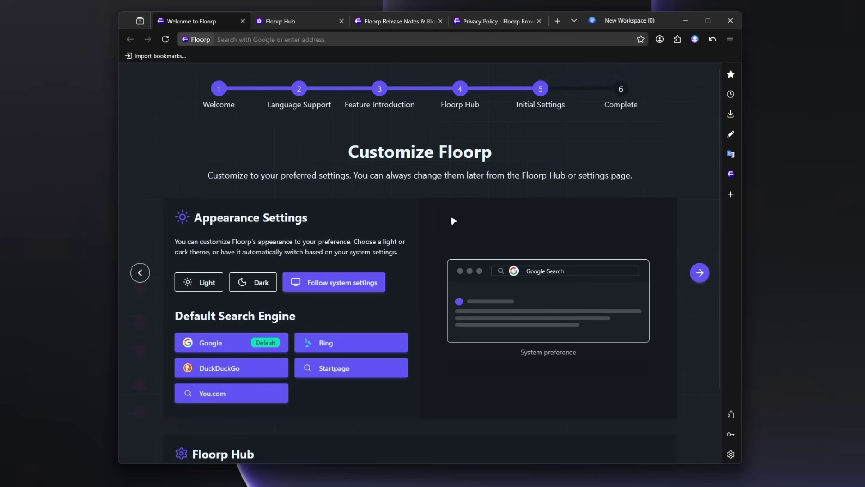
scroll(266, 222, "down", 2)
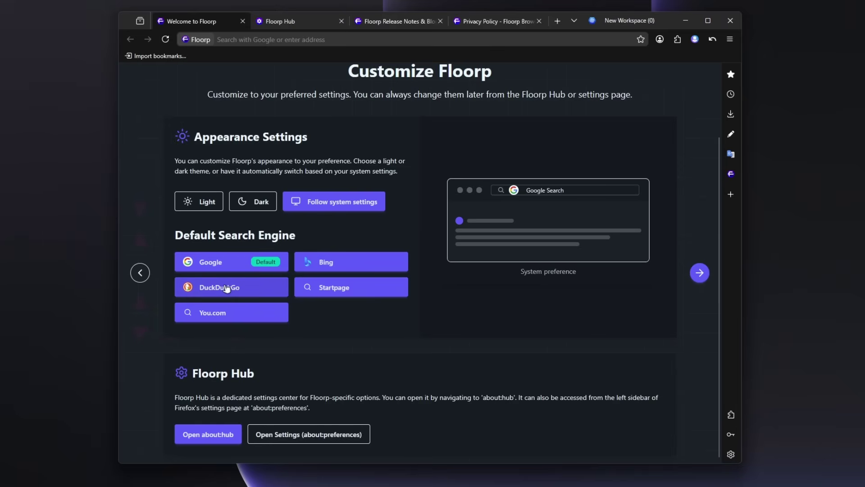
left_click(699, 272)
left_click_drag(334, 200, 503, 201)
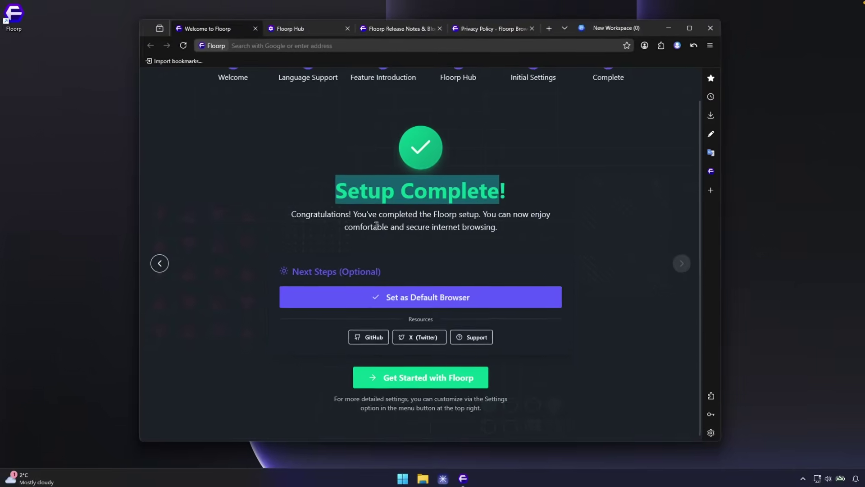
left_click_drag(432, 215, 474, 215)
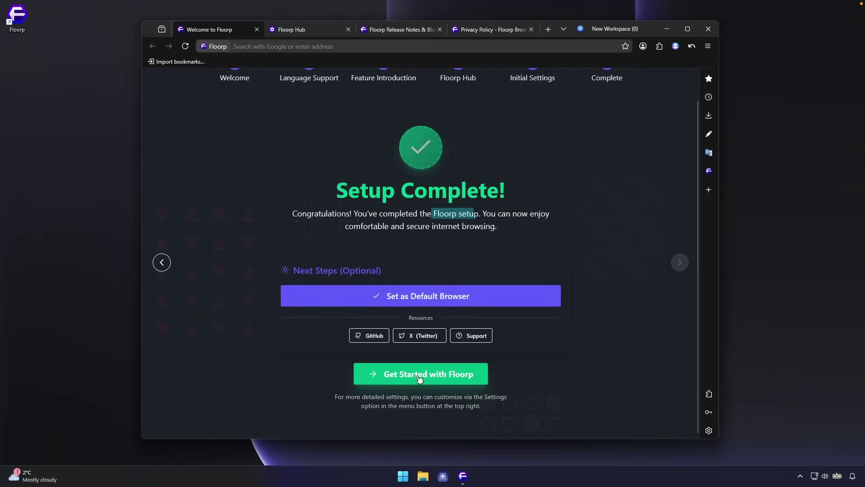
left_click(440, 377)
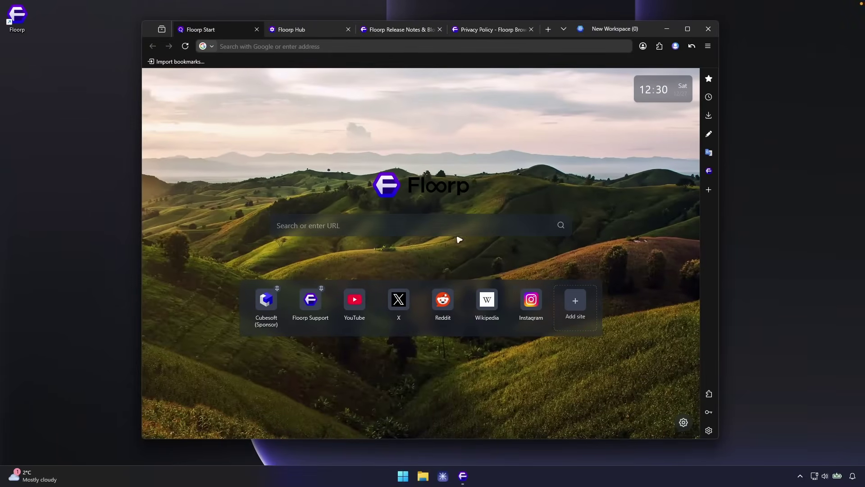
Move focus to the address bar of the Floorp Start tab with Ctrl+L.
key("ctrl+l")
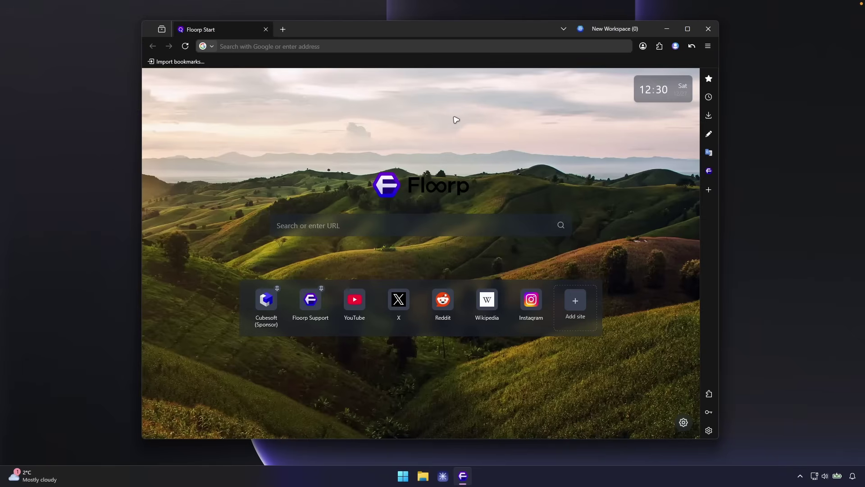
Open Settings, browse the Search and Privacy & Security sections, then open Floorp Hub.
left_click(709, 431)
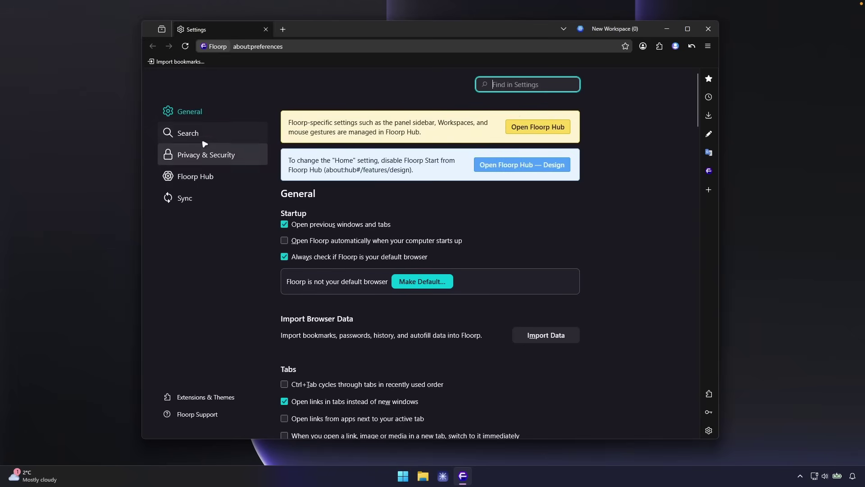
left_click(203, 133)
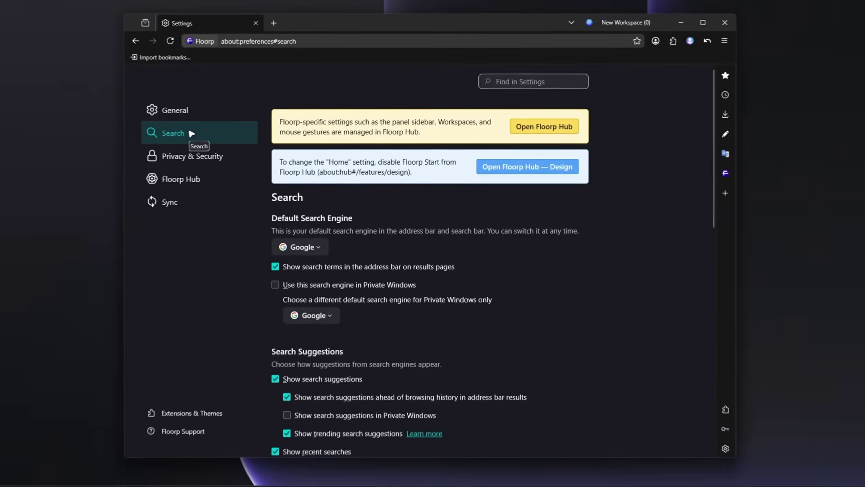
scroll(357, 216, "down", 5)
scroll(361, 221, "down", 5)
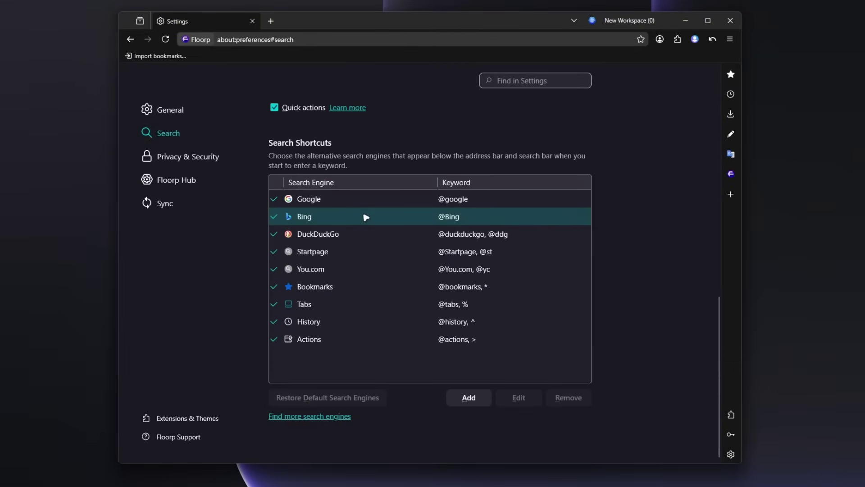
scroll(442, 316, "up", 12)
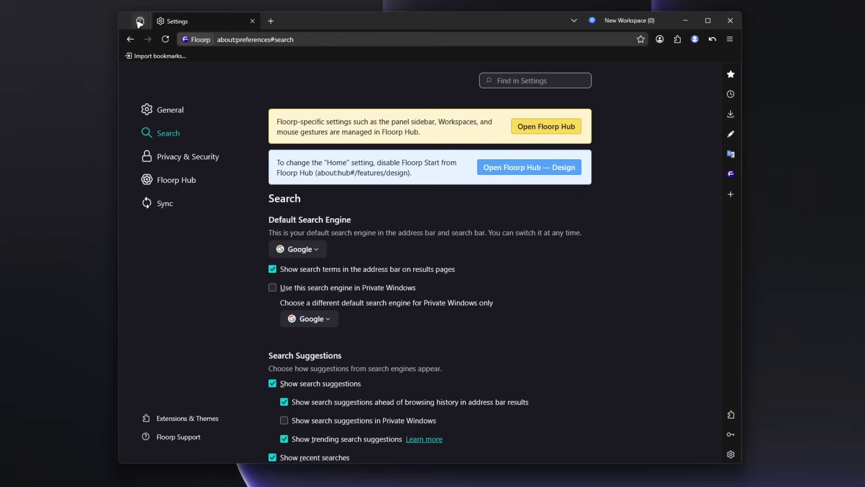
left_click(188, 157)
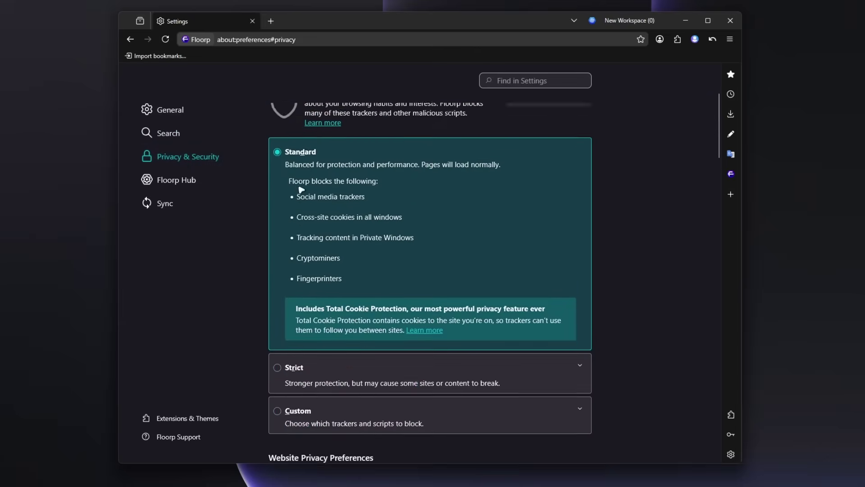
left_click(187, 179)
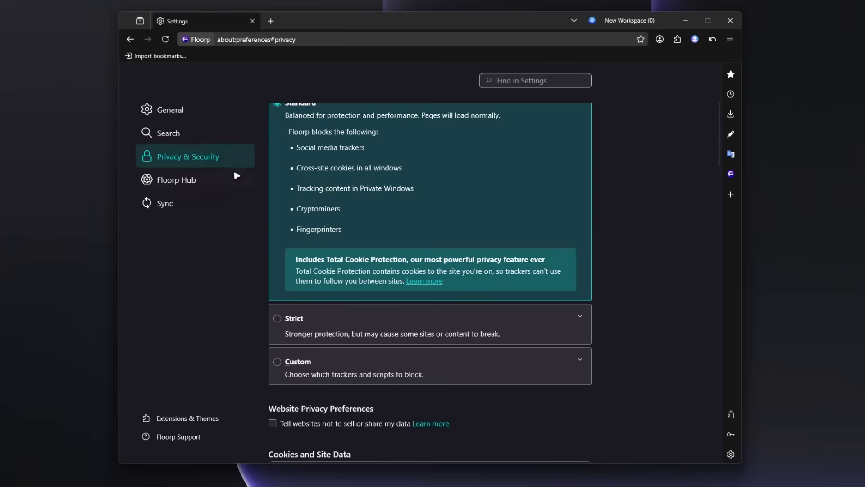
Open Floorp Hub in a new tab, switching back and forth with the Settings tab.
left_click(207, 172)
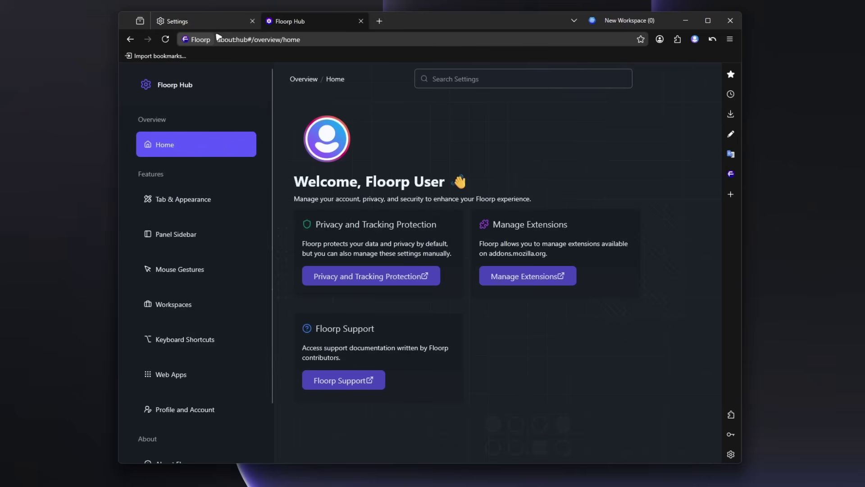
left_click(211, 21)
left_click(311, 22)
left_click(202, 23)
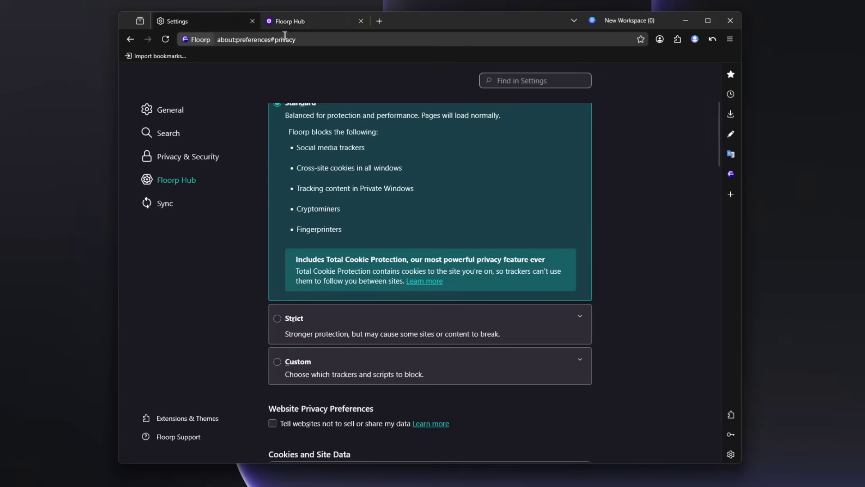
left_click(316, 23)
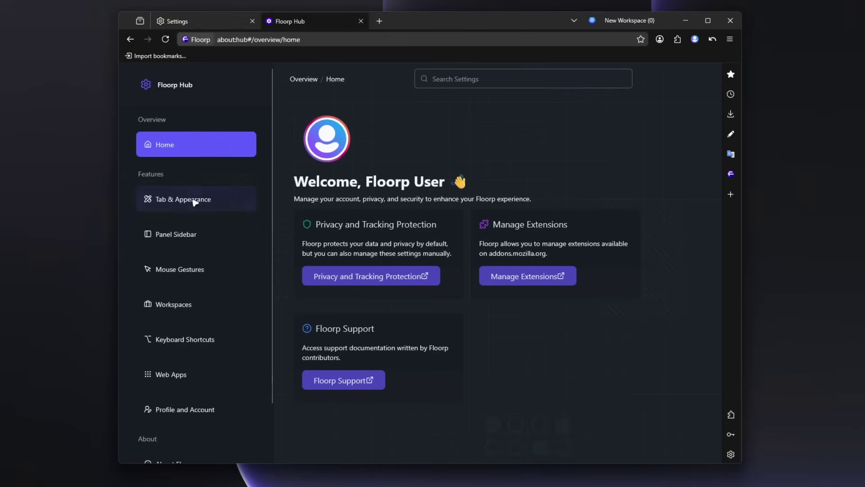
In Tab & Appearance, preview Proton, Photon and Fluerial, then choose the Firefox UI Fix design.
left_click(176, 202)
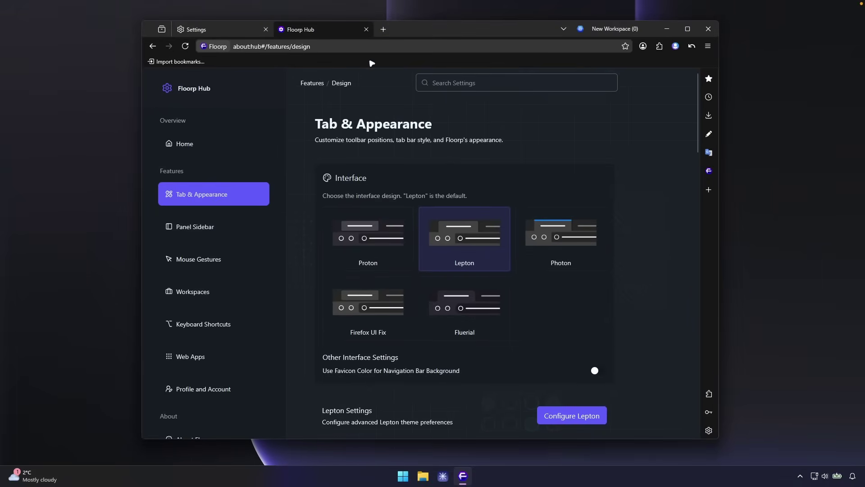
left_click(387, 224)
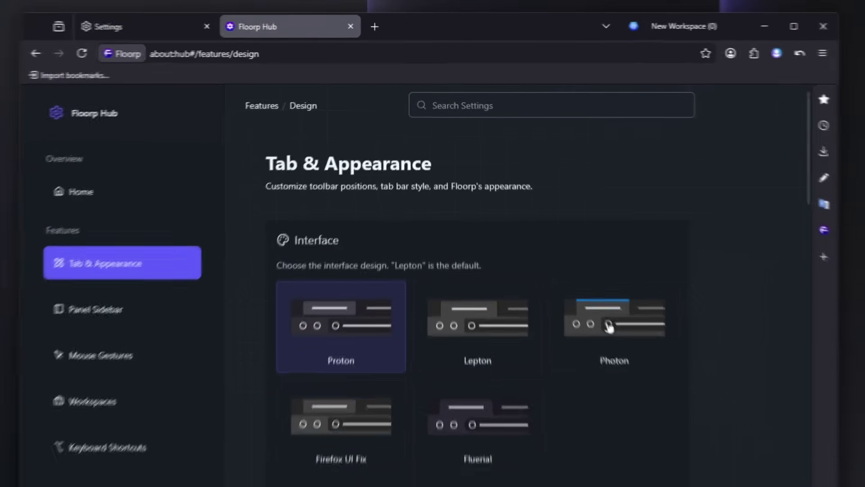
left_click(609, 327)
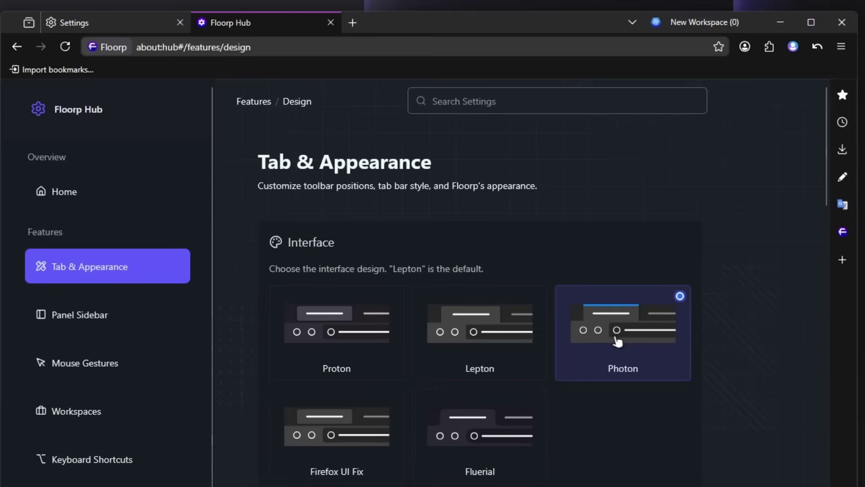
left_click(363, 409)
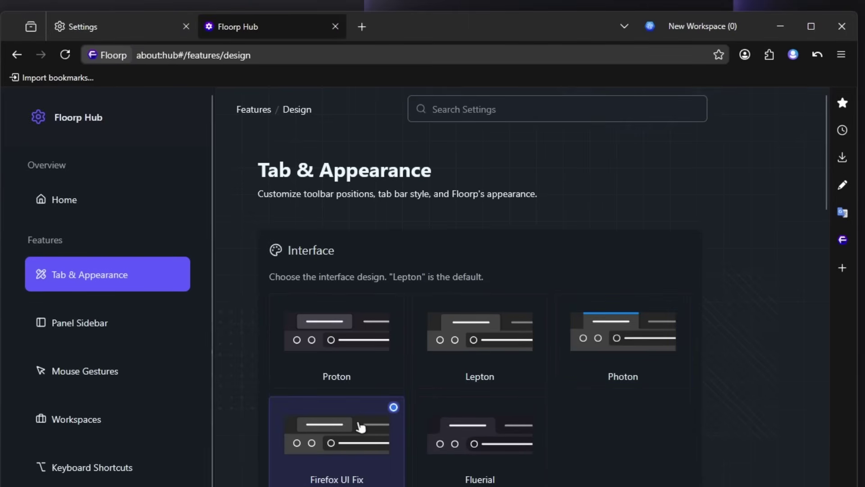
left_click(453, 438)
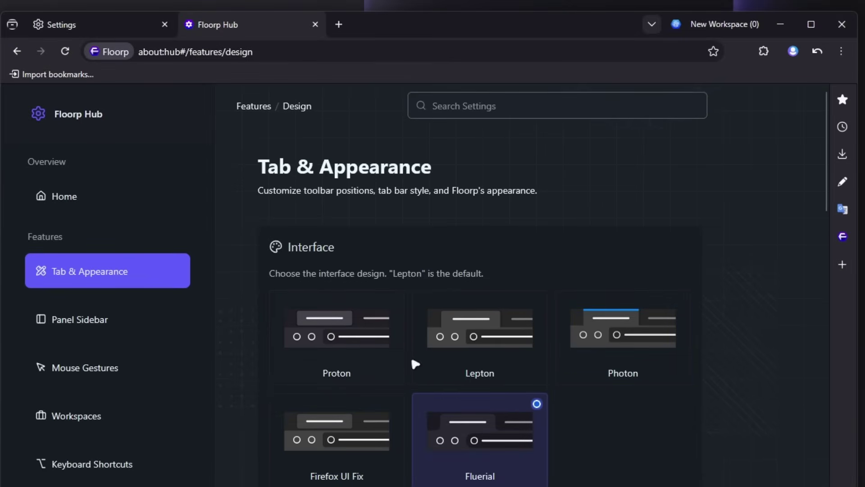
scroll(440, 363, "down", 5)
scroll(436, 369, "up", 5)
left_click(341, 432)
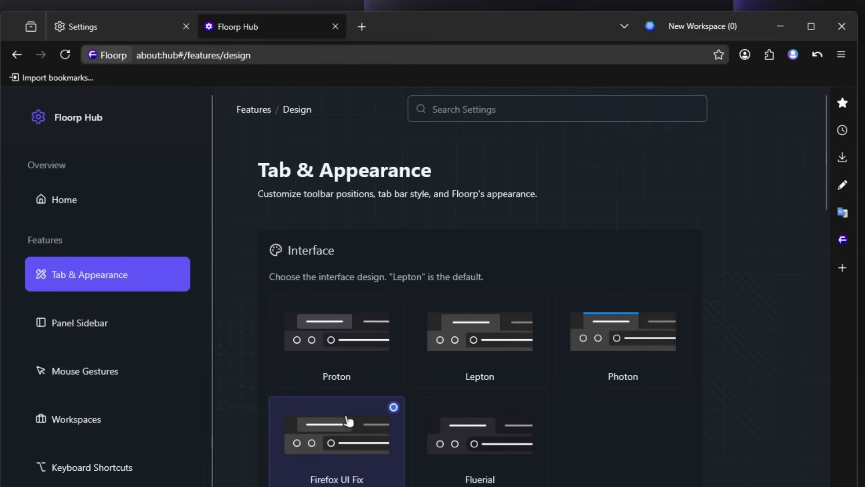
scroll(539, 344, "down", 5)
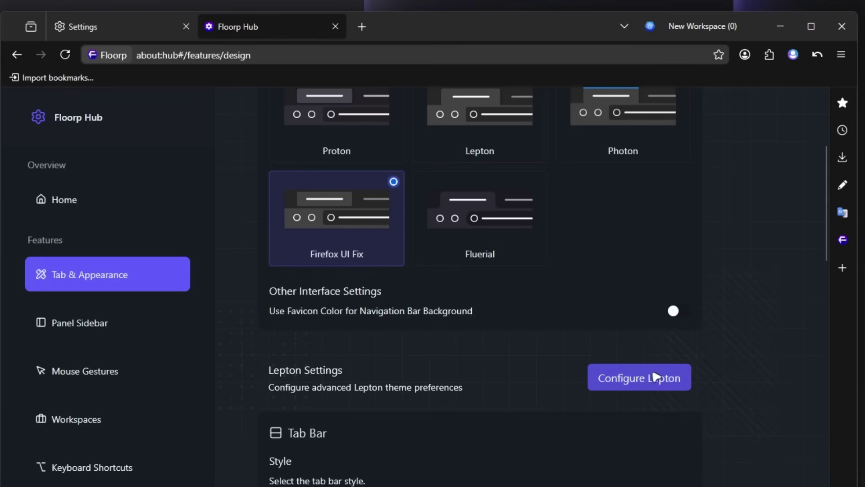
In Configure Lepton, turn on automatic hiding of tabs, toolbar and sidebar.
left_click(639, 381)
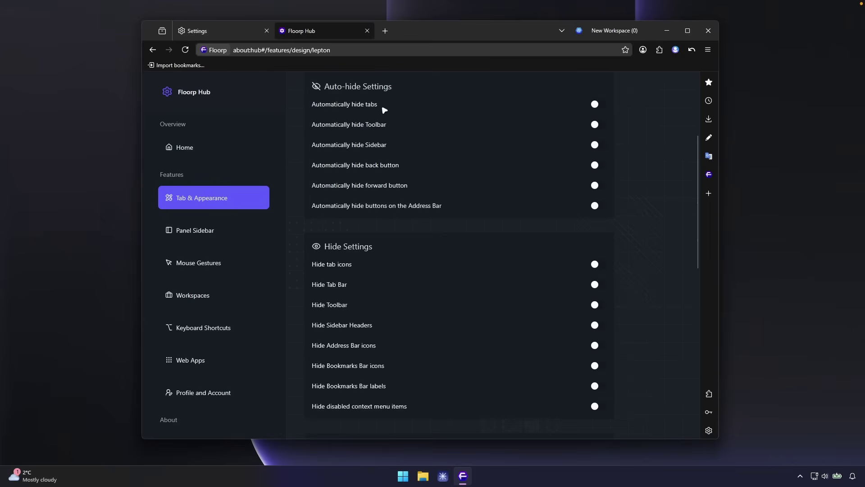
left_click(595, 105)
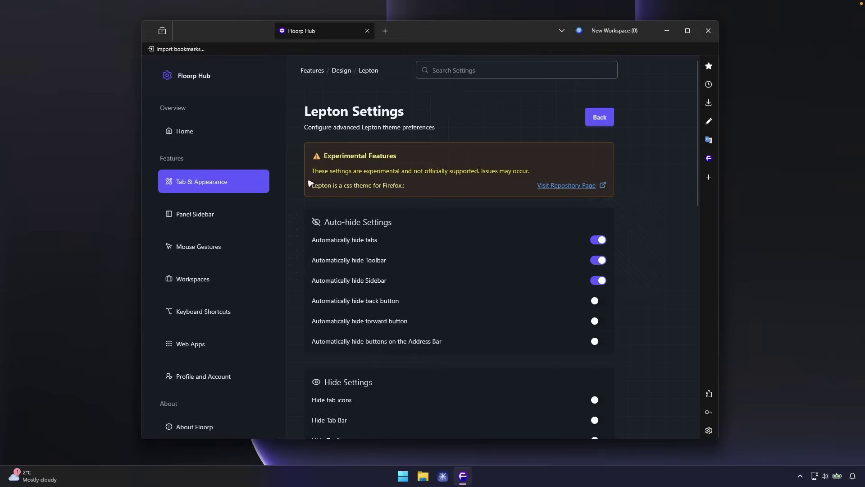
left_click(600, 118)
Set the tab bar style to Multi-row.
scroll(428, 212, "down", 5)
scroll(428, 211, "down", 1)
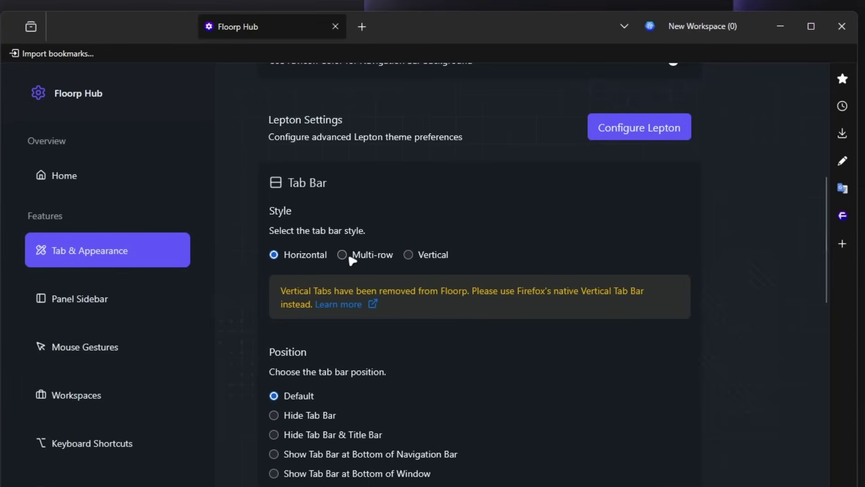
left_click(358, 254)
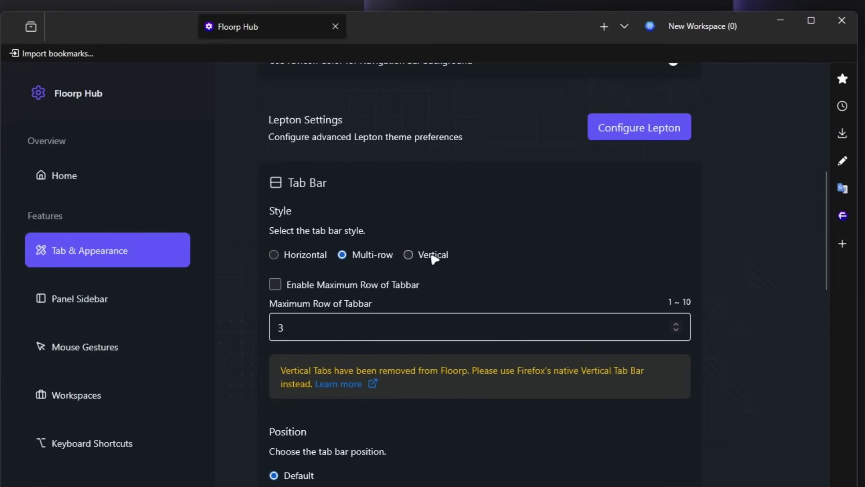
Switch the tab bar to Vertical and pin a new Gmail tab in the pinned-tabs area.
left_click(431, 255)
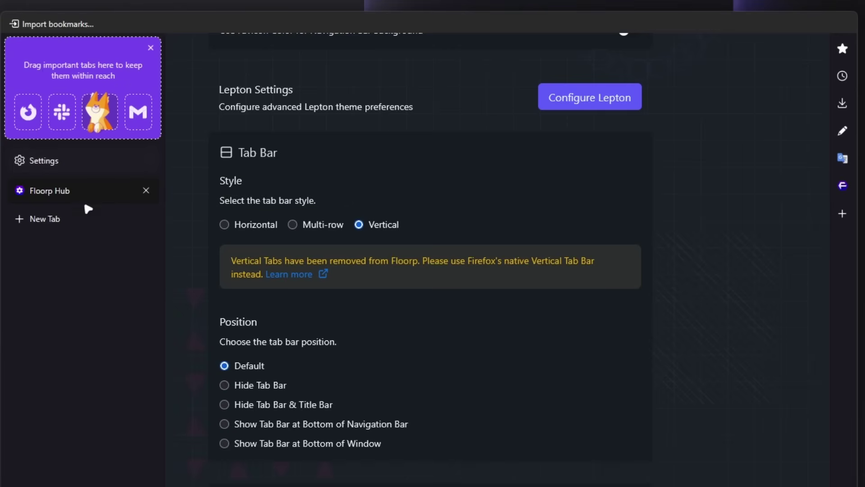
left_click(67, 225)
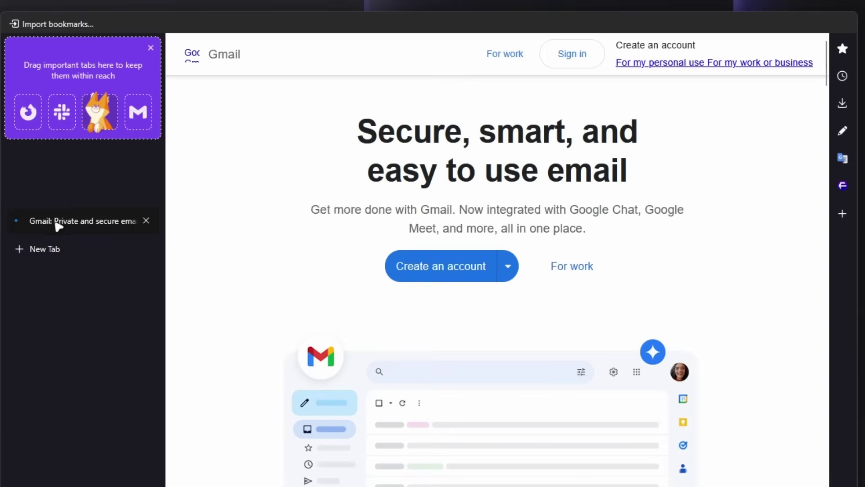
left_click_drag(54, 223, 42, 103)
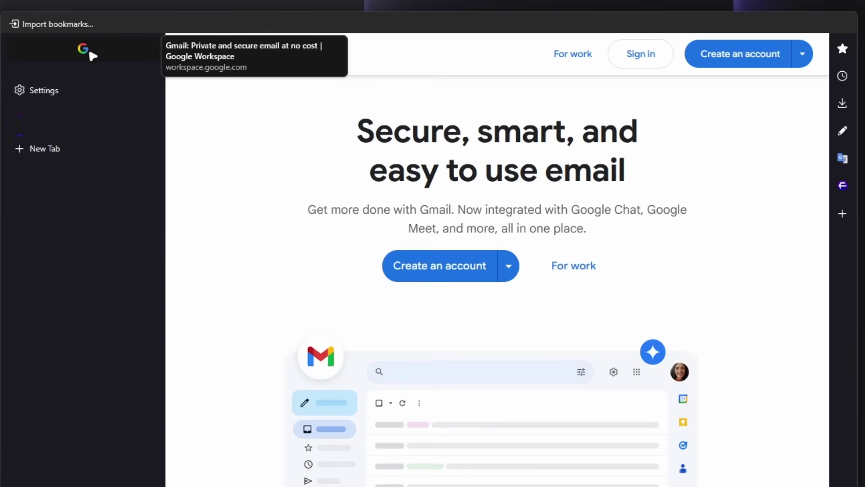
mouse_move(233, 28)
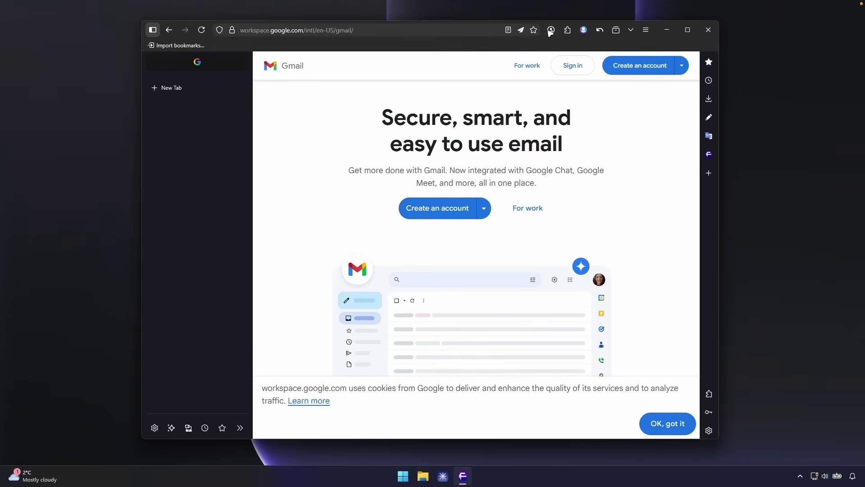
Remove the account and Undo Closed Tab shortcuts from the toolbar.
right_click(550, 30)
left_click(554, 53)
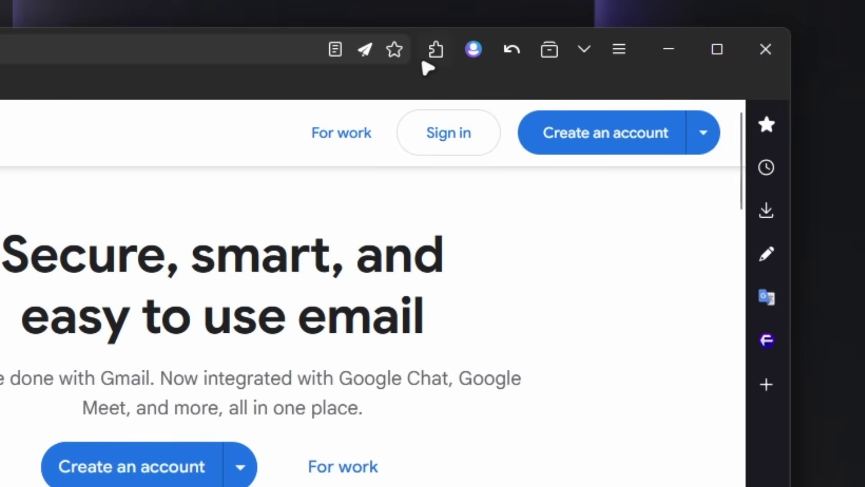
right_click(473, 50)
left_click(536, 93)
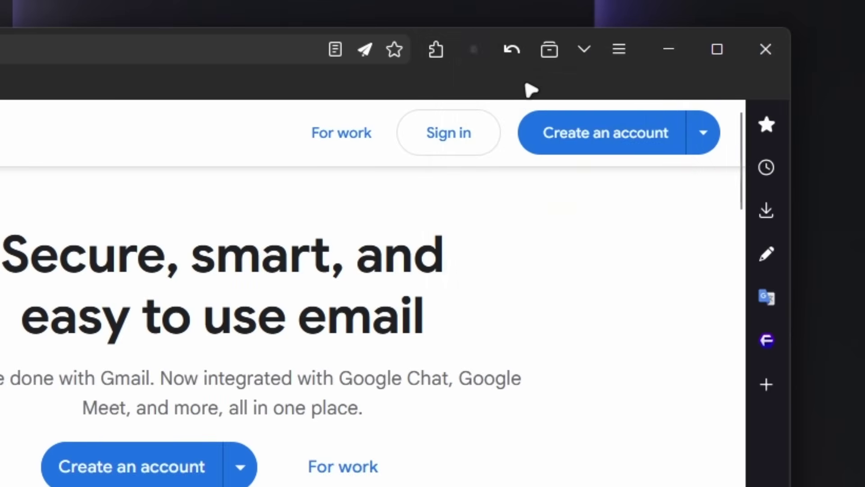
right_click(513, 53)
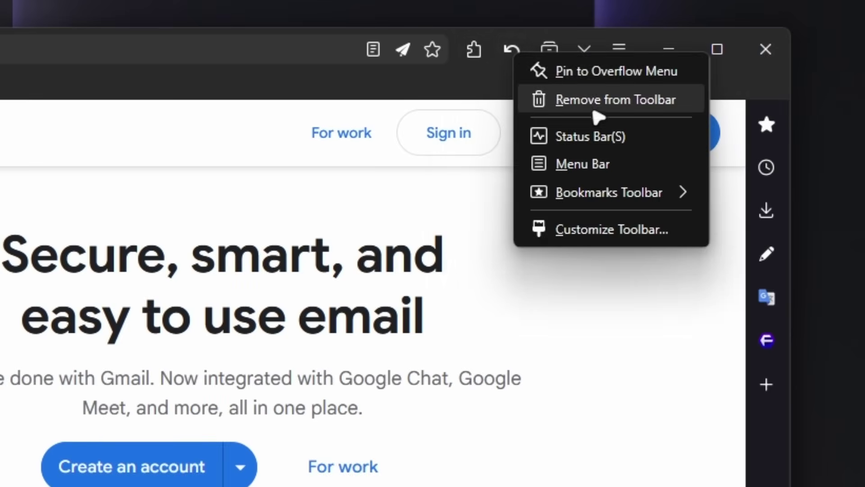
left_click(547, 97)
Remove another shortcut and the List all tabs button, then open Customize Toolbar.
right_click(552, 52)
left_click(622, 104)
right_click(587, 54)
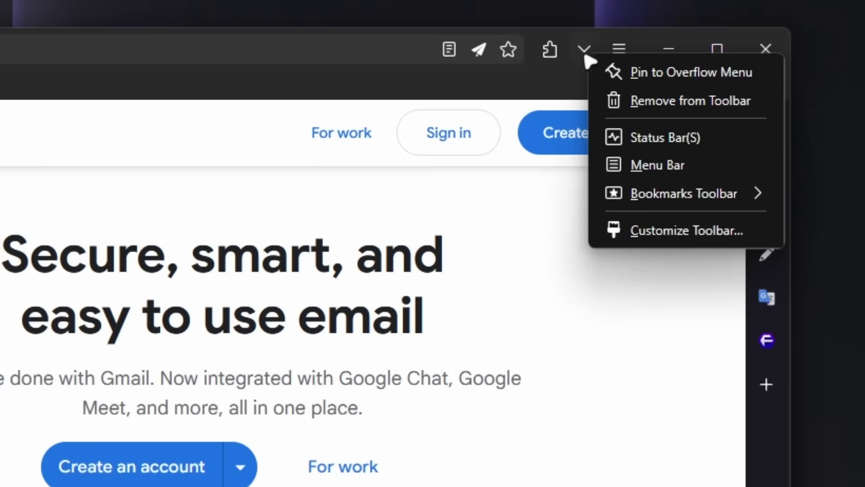
left_click(662, 97)
right_click(621, 60)
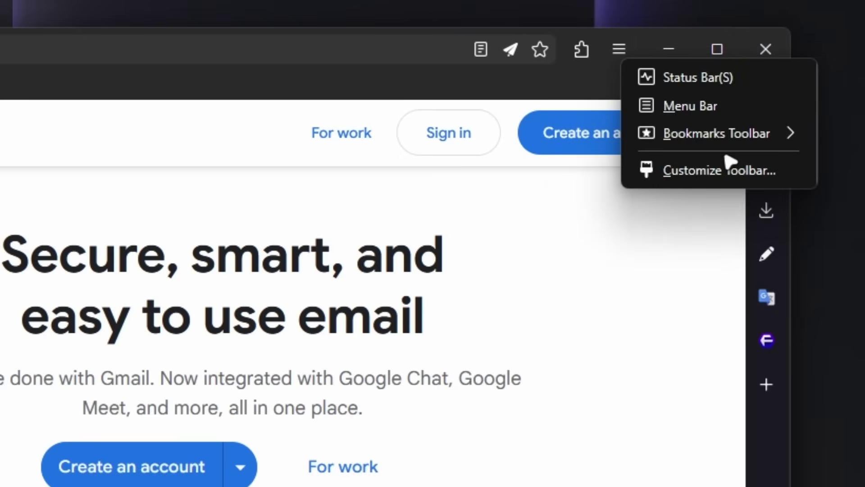
left_click(741, 170)
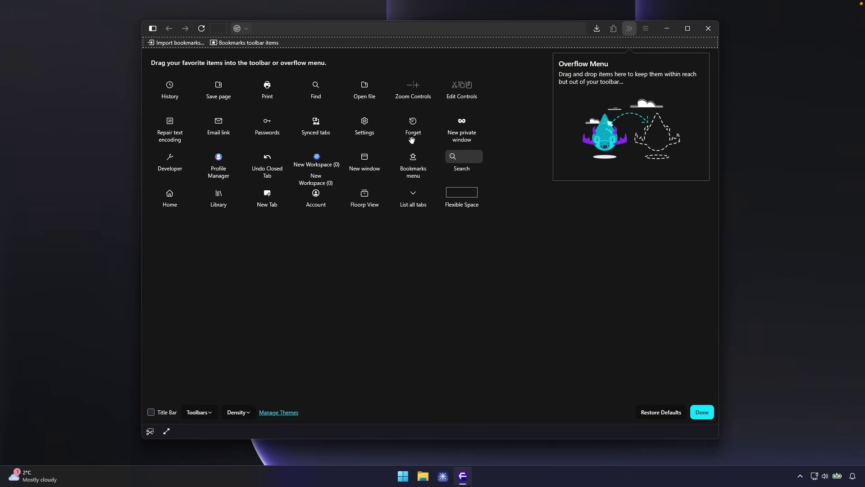
Finish toolbar customization and remove the AI Chatbot from the sidebar.
left_click(701, 412)
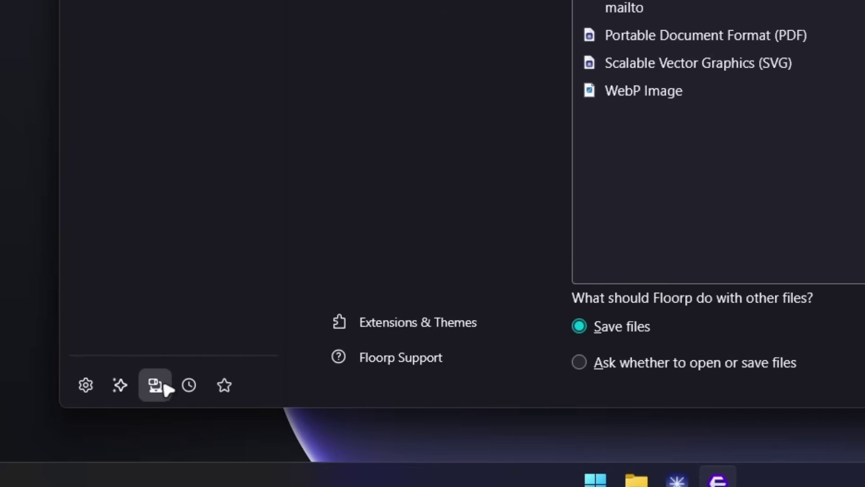
right_click(121, 386)
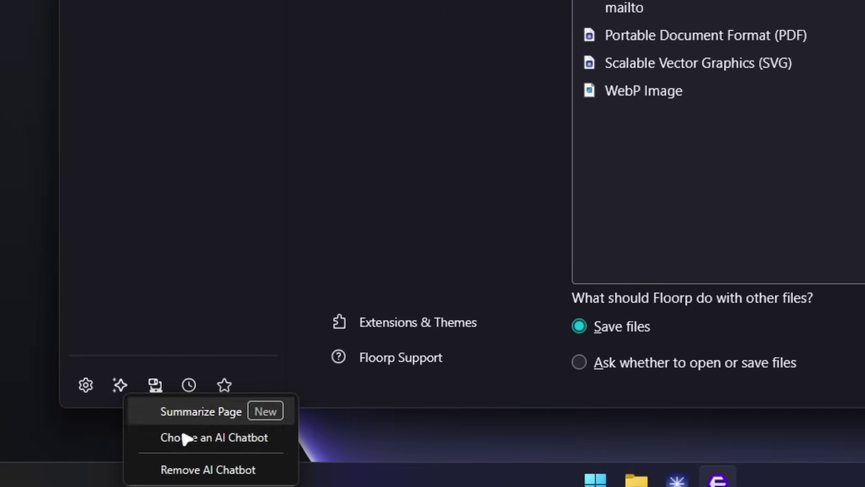
left_click(215, 471)
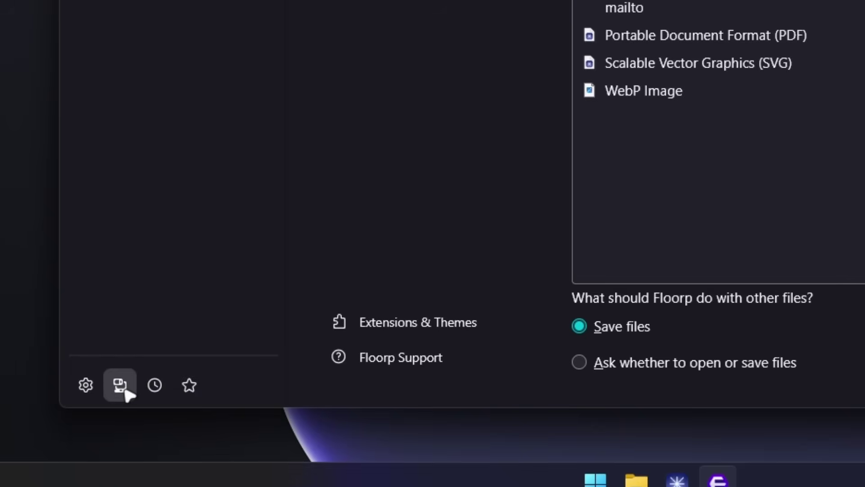
In Customize sidebar, uncheck History, Bookmarks and Tabs from other devices.
left_click(87, 385)
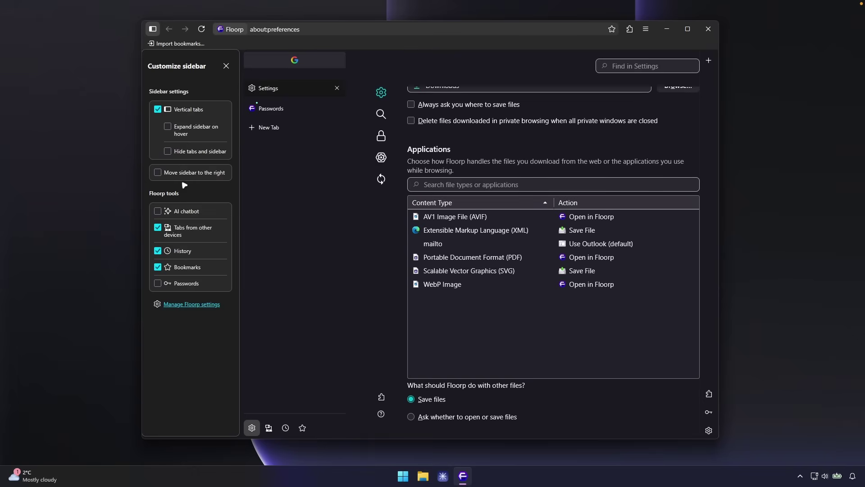
left_click(160, 252)
left_click(167, 267)
left_click(159, 227)
left_click(424, 83)
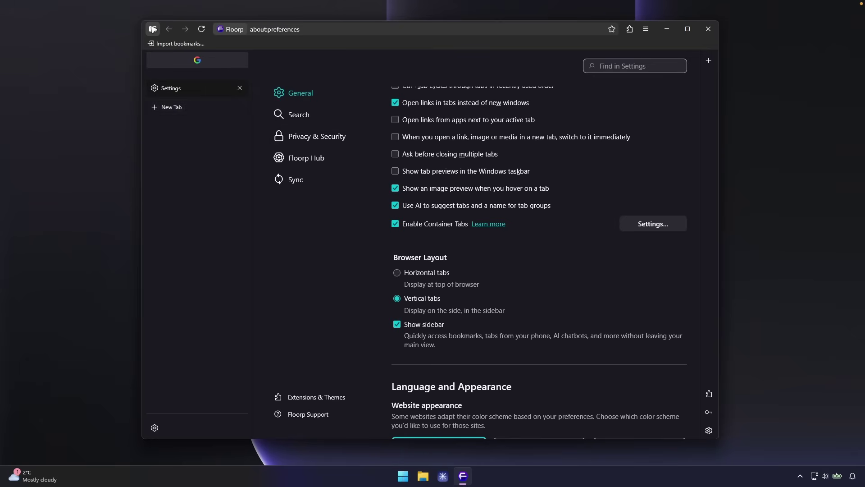
left_click(153, 30)
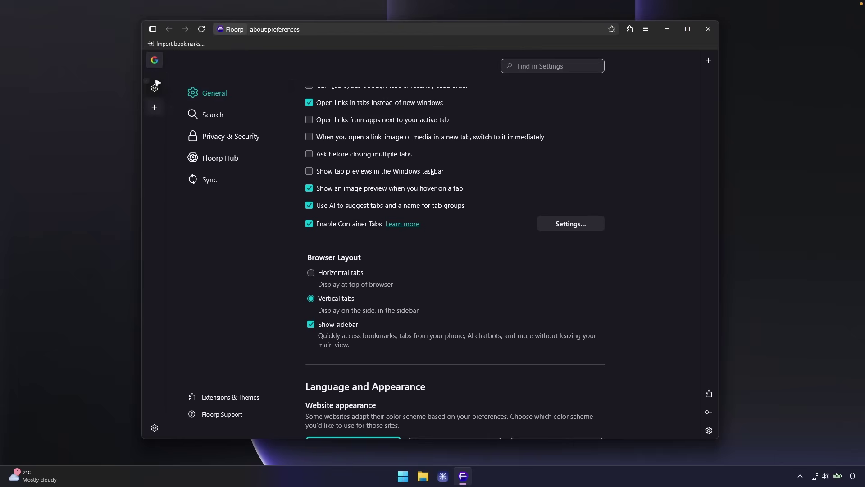
left_click(153, 29)
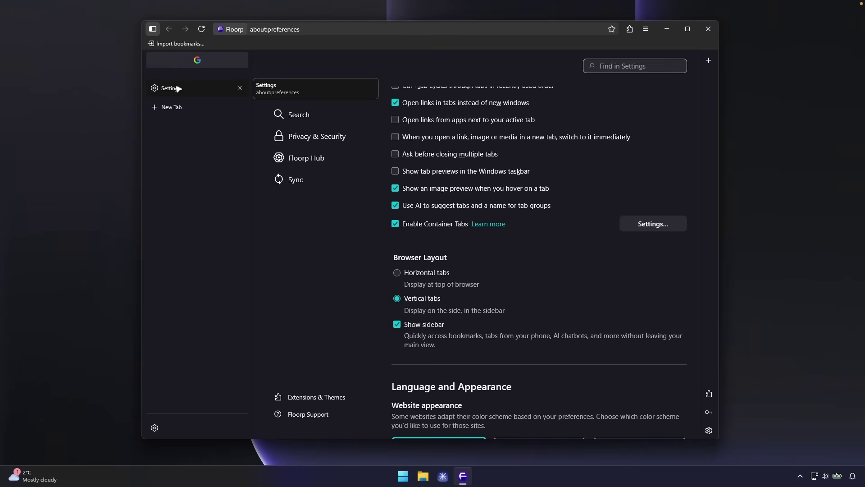
scroll(450, 116, "down", 5)
scroll(444, 129, "up", 10)
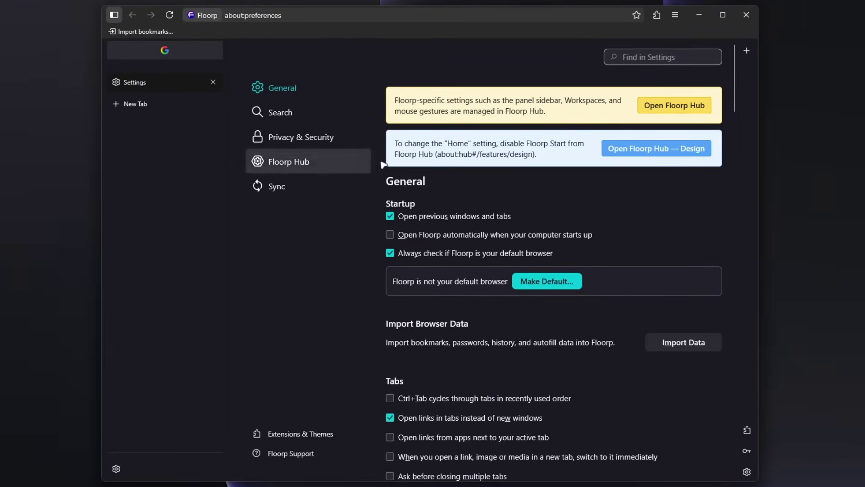
scroll(381, 172, "down", 5)
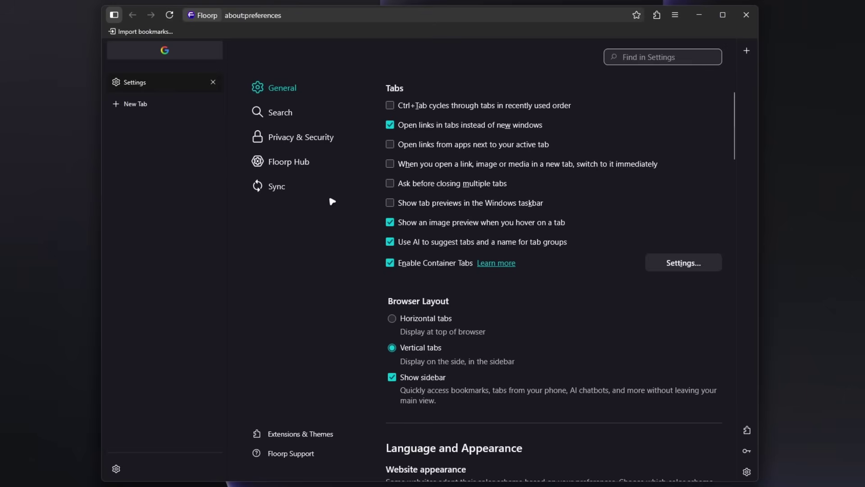
Enable the Floorp Alpenglow theme from the Themes manager.
left_click(287, 436)
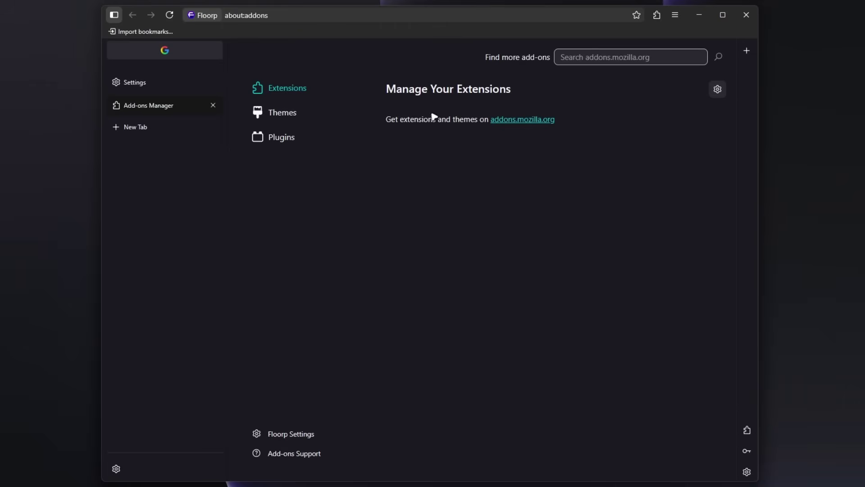
left_click(302, 431)
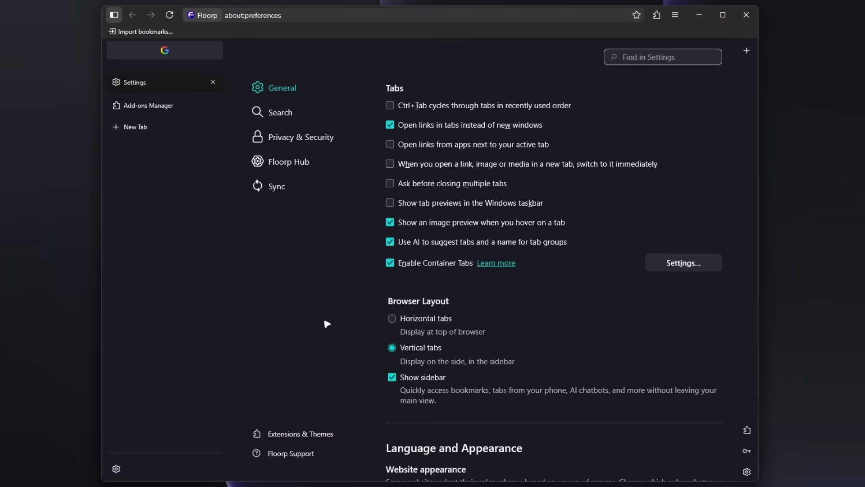
scroll(444, 182, "down", 4)
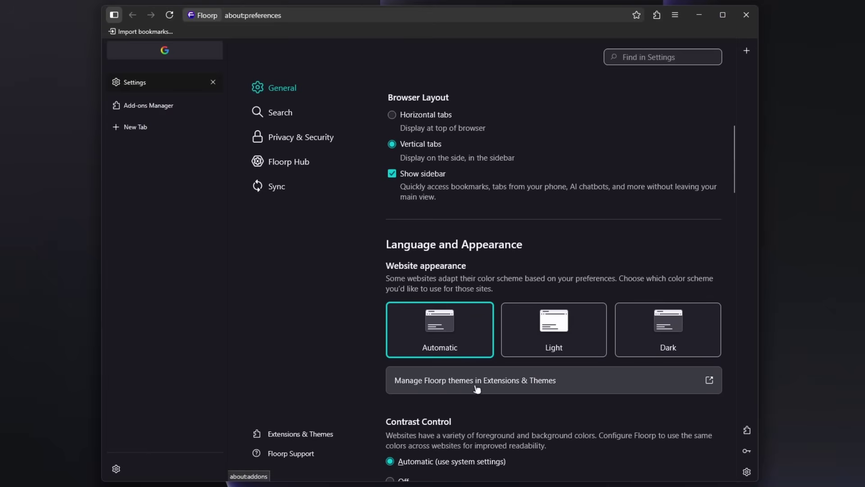
left_click(564, 383)
scroll(500, 194, "down", 1)
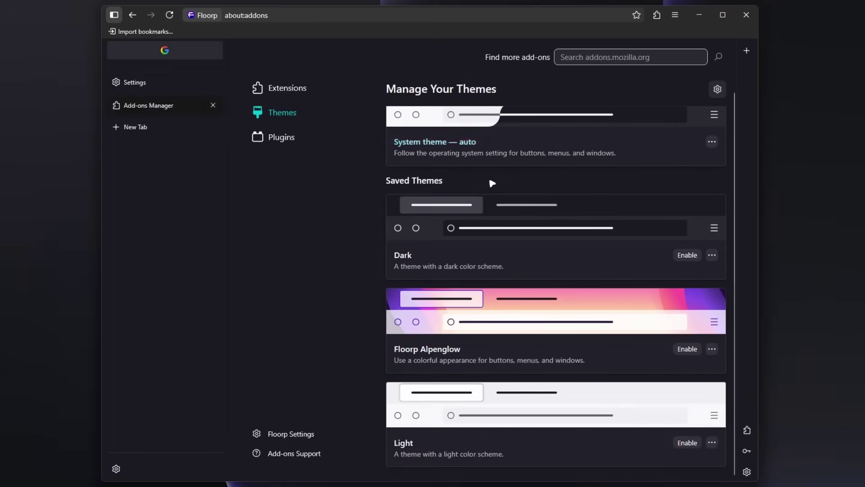
scroll(489, 384, "up", 1)
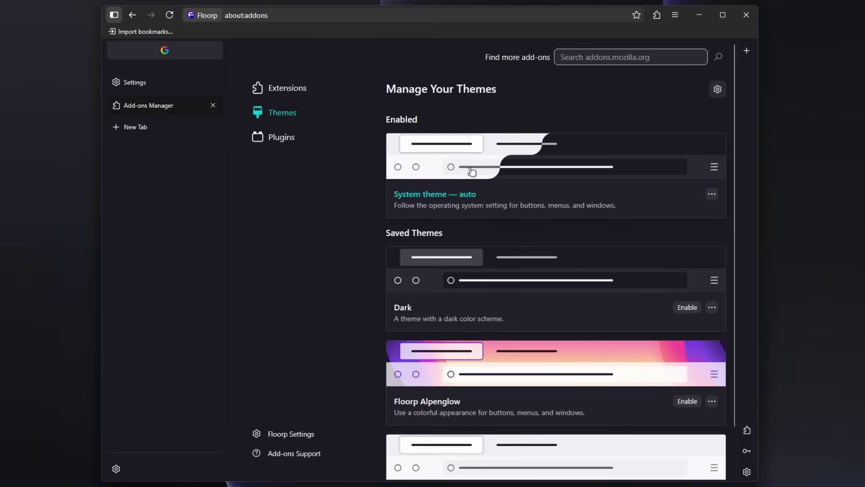
left_click(471, 374)
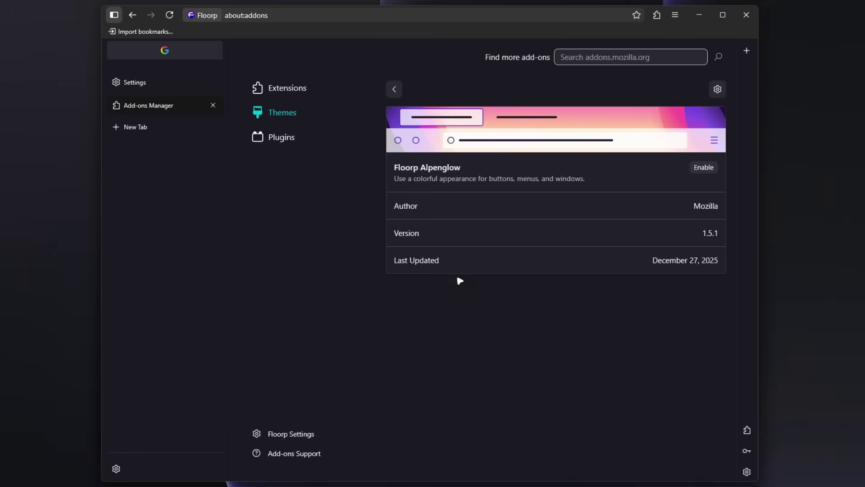
left_click(718, 89)
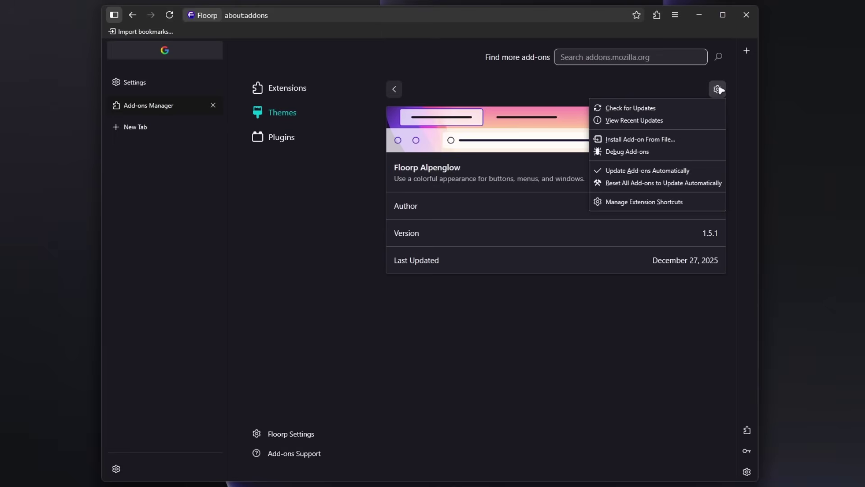
left_click(743, 115)
left_click(708, 168)
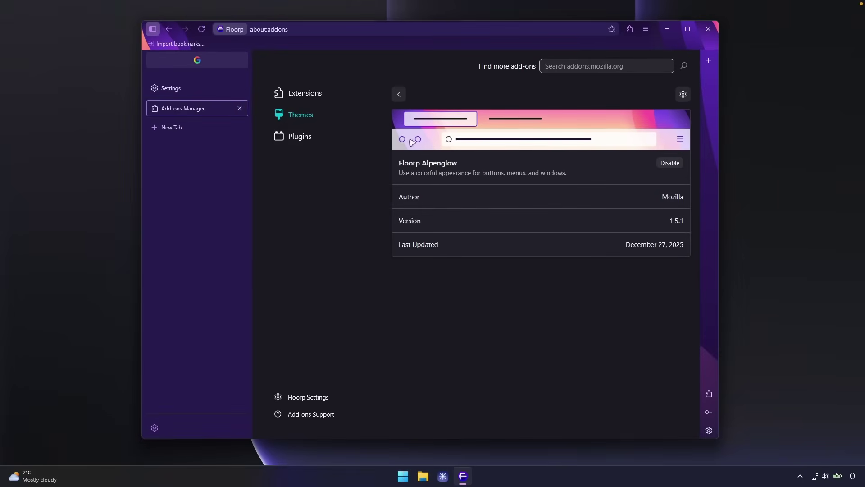
Check the Plugins and Extensions lists, then close the Settings tab with Ctrl+W.
left_click(301, 136)
left_click(311, 95)
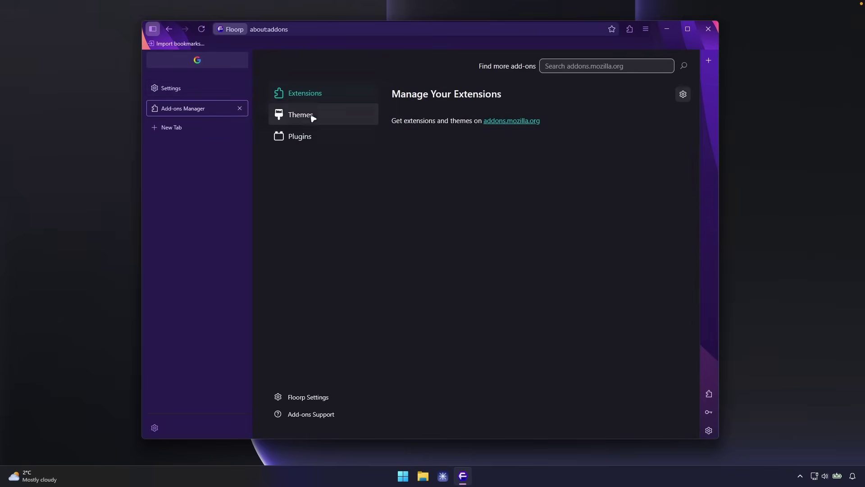
key("ctrl+shift+Tab")
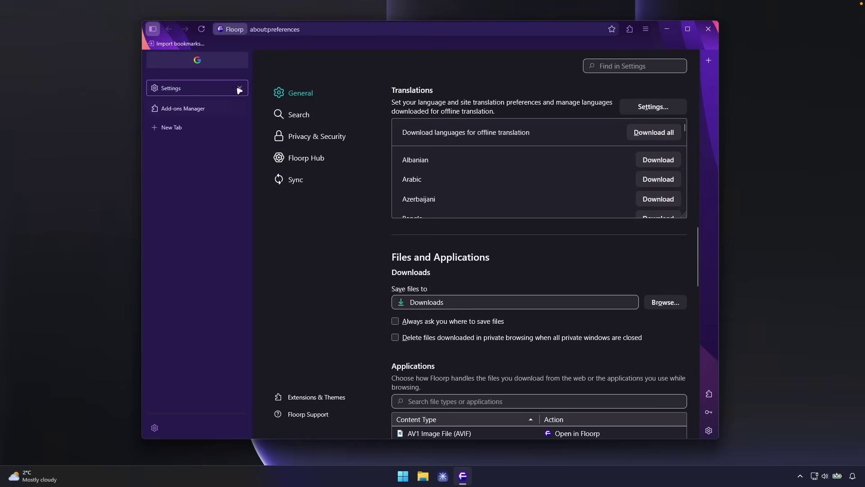
key("ctrl+w")
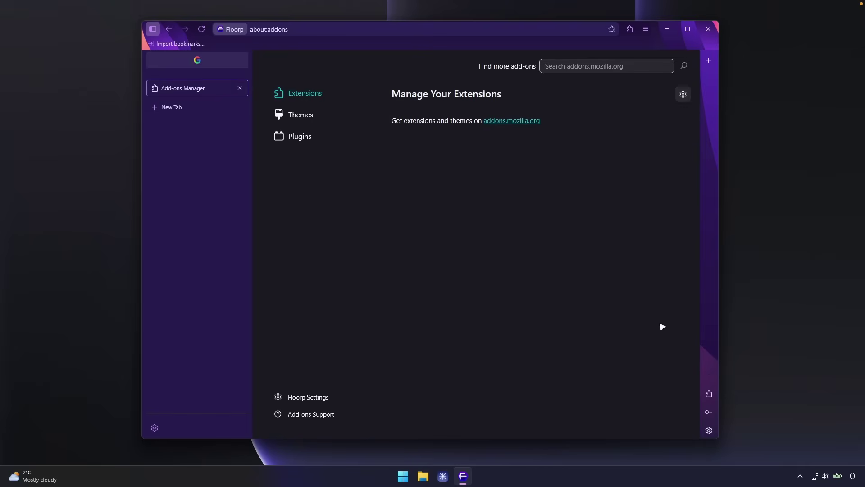
Search 'how to hide right bar insied floorp browser' and open the Reddit thread on removing the web panel bar.
left_click(211, 107)
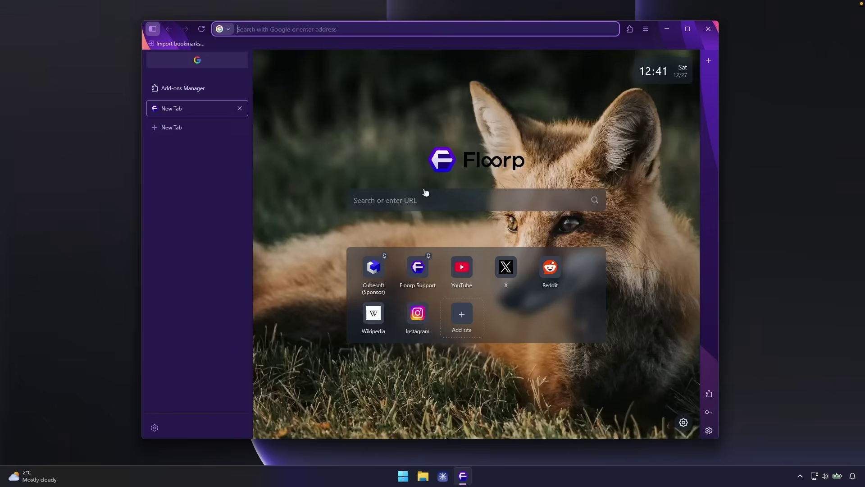
type("how to hi")
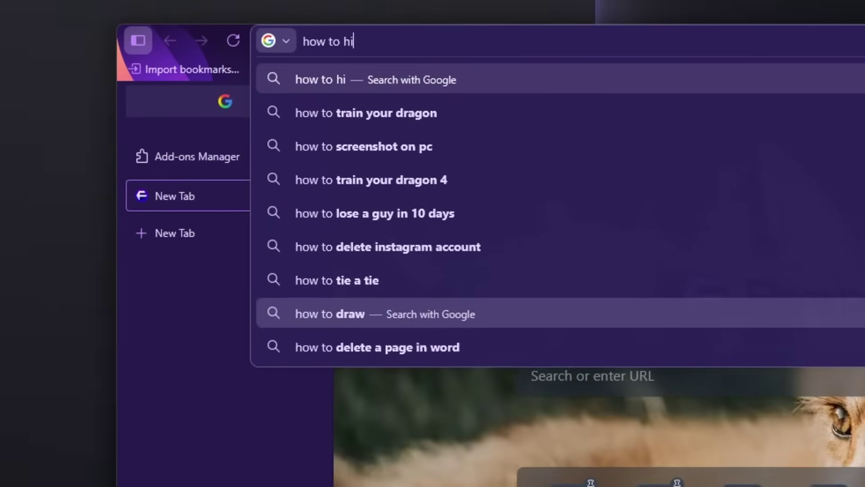
type("de right bar ins")
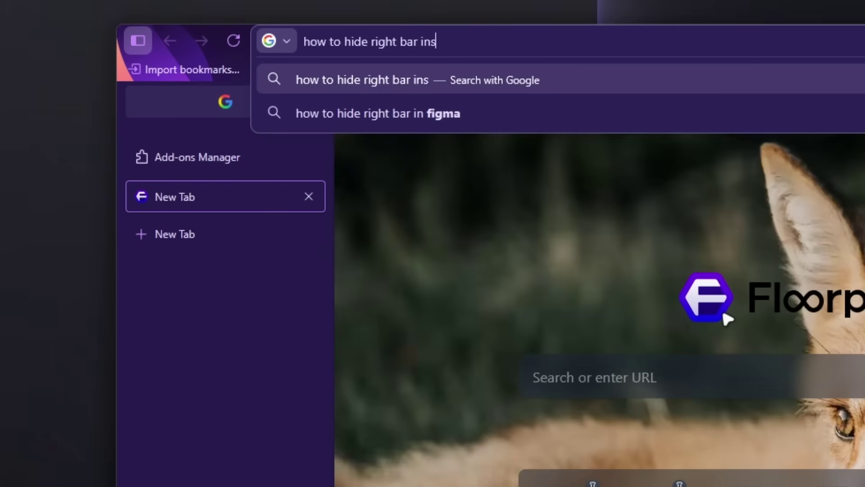
type("ied floorp ")
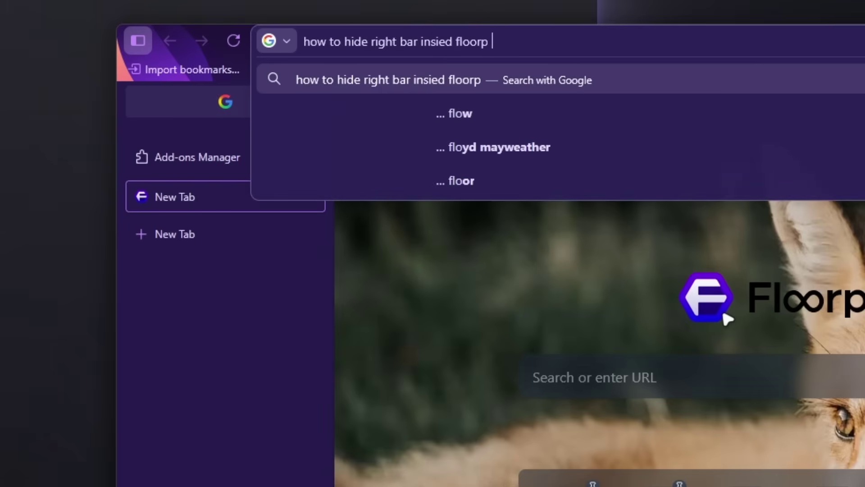
type("browser")
key("Return")
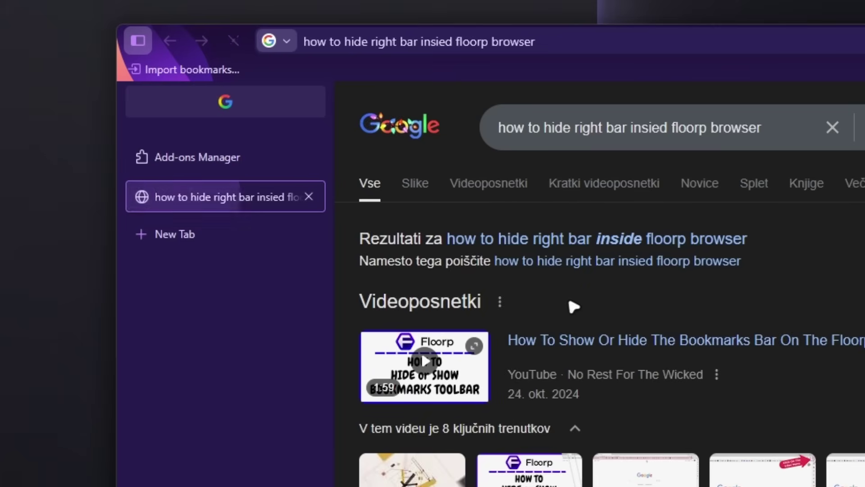
scroll(670, 289, "down", 10)
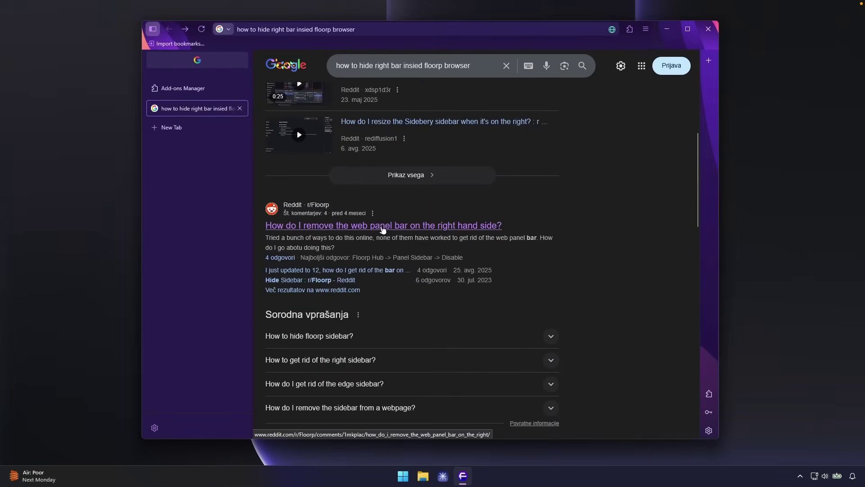
left_click(460, 226)
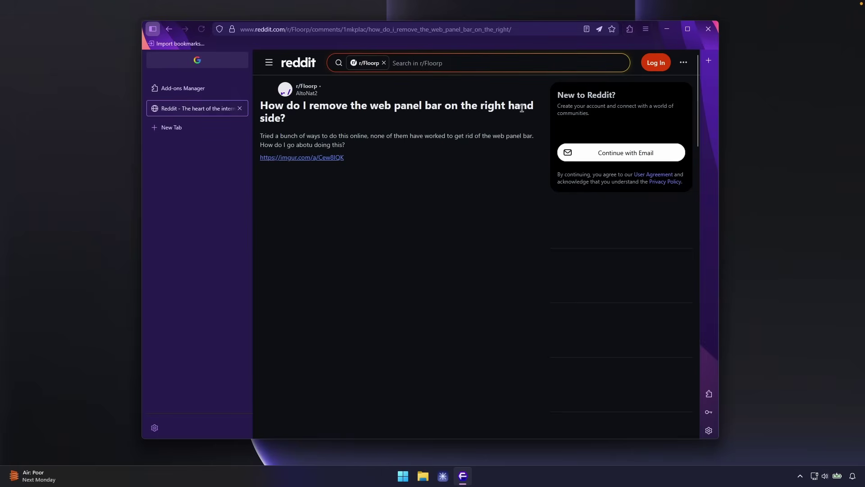
scroll(276, 180, "down", 3)
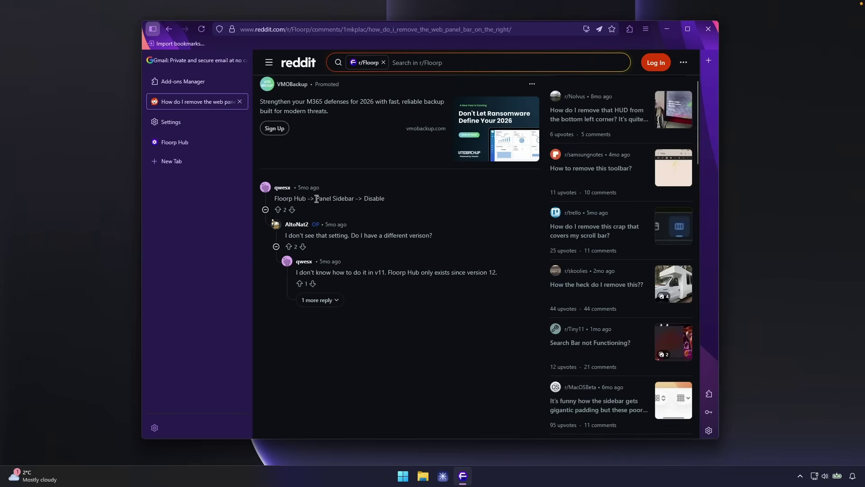
In Floorp Hub's Panel Sidebar page, disable Enable Panel Sidebar and restart Floorp.
mouse_move(171, 128)
left_click(191, 143)
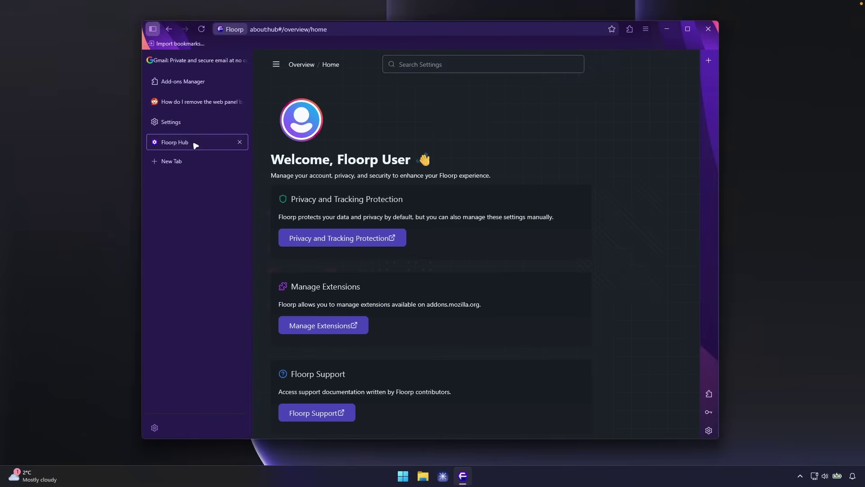
left_click(276, 66)
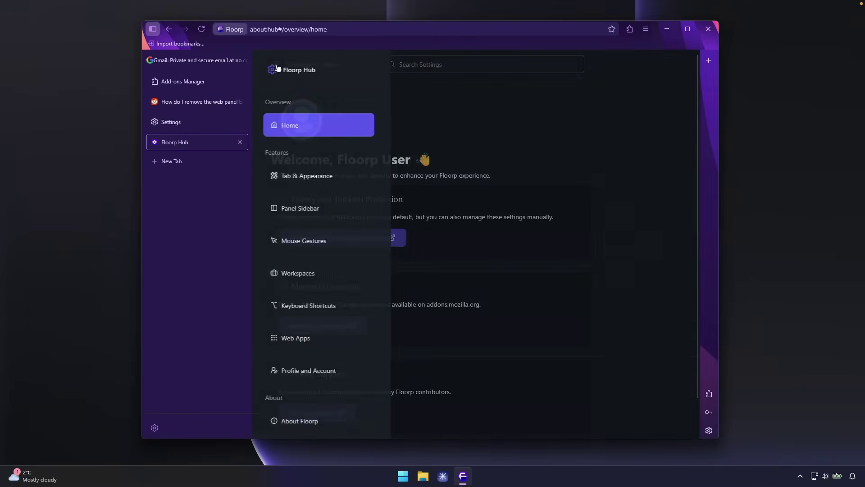
left_click(322, 209)
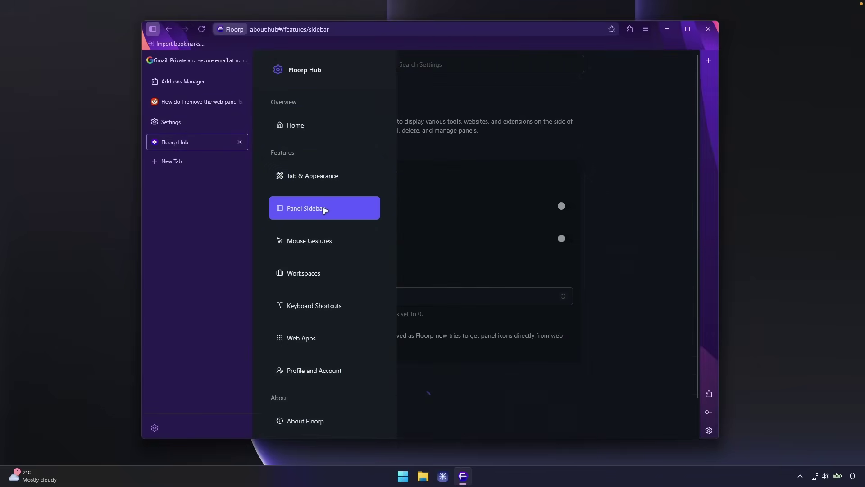
left_click(552, 224)
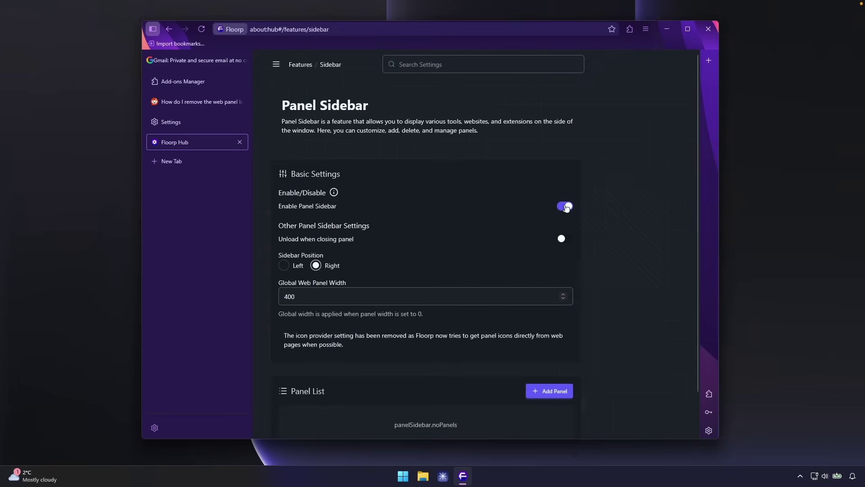
left_click(565, 207)
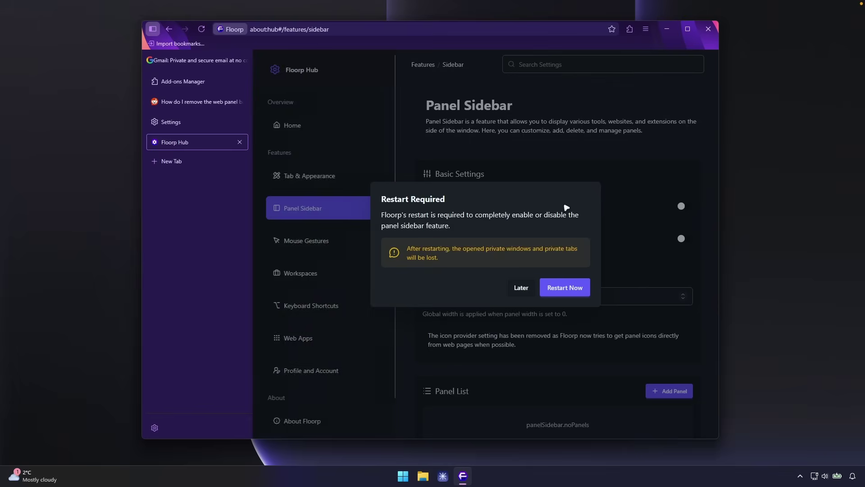
left_click(563, 290)
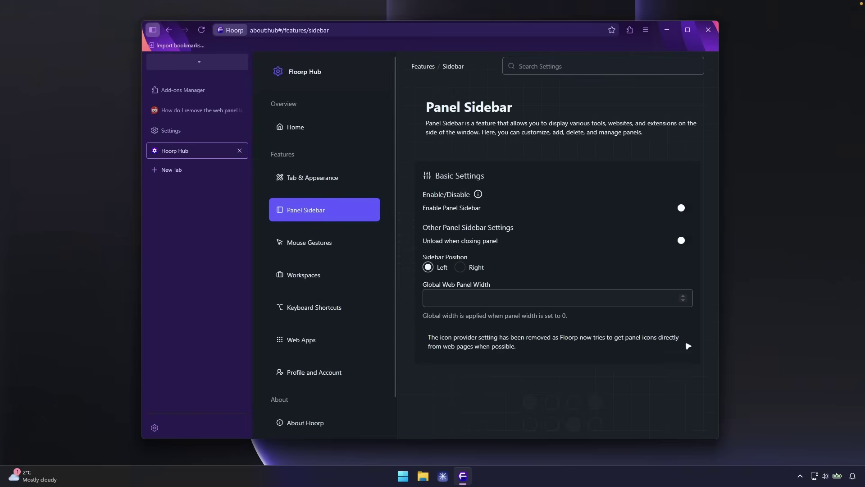
Browse the Mouse Gestures, Workspaces, Keyboard Shortcuts, Web Apps and Profile and Account pages.
scroll(513, 239, "down", 1)
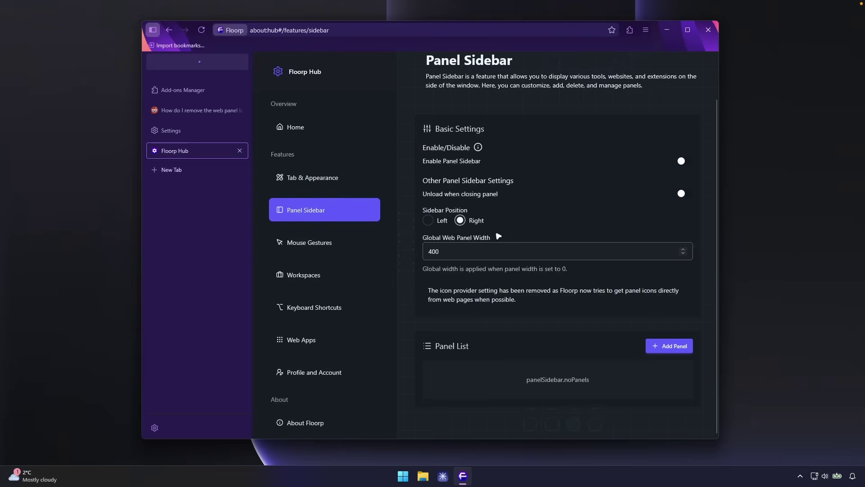
left_click(350, 243)
left_click(325, 275)
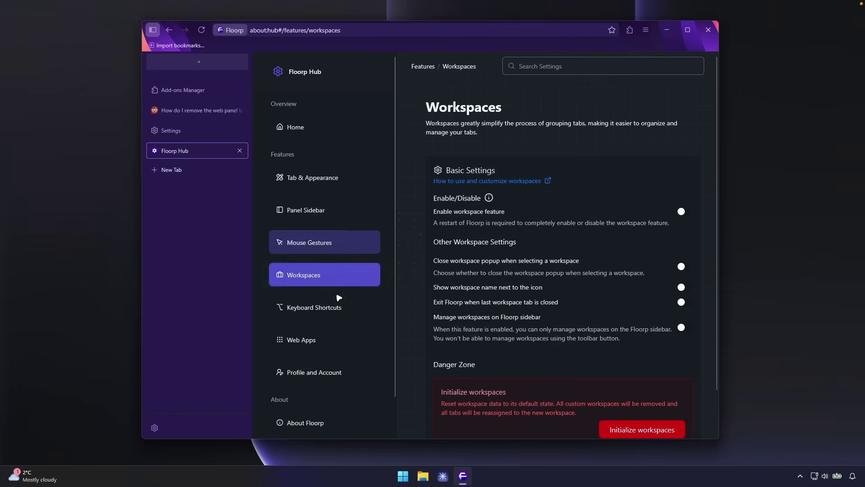
left_click(329, 307)
left_click(344, 346)
left_click(344, 373)
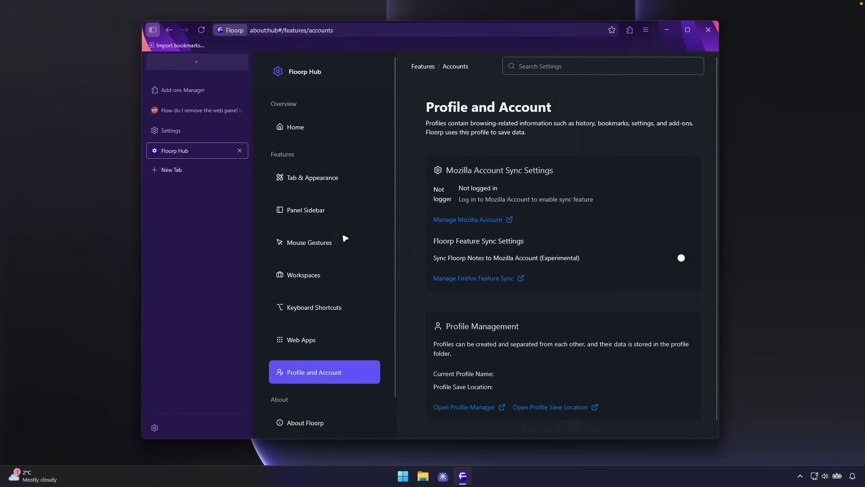
Close the Floorp Hub and Reddit tabs and switch Settings to Privacy & Security.
key("ctrl+w")
key("ctrl+w")
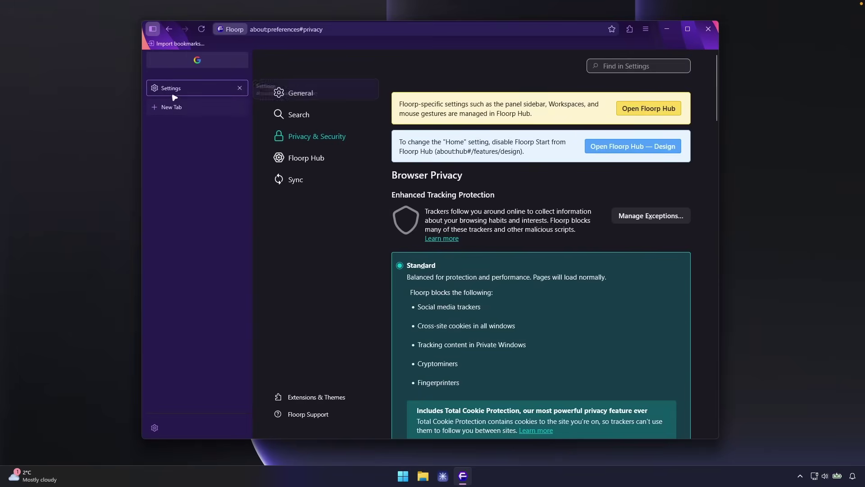
left_click(324, 98)
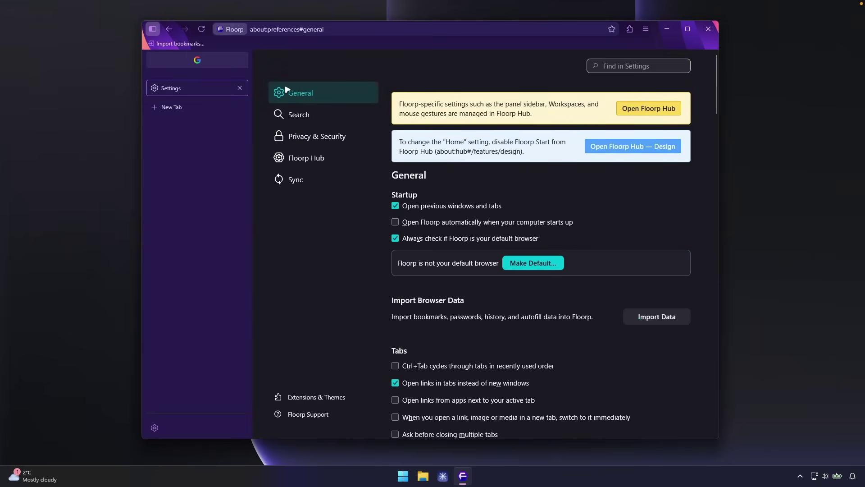
left_click(322, 137)
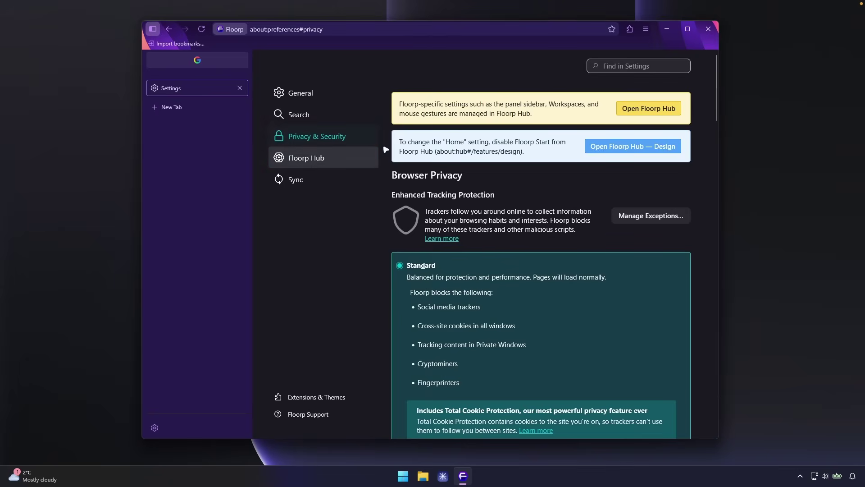
Review the privacy options down to the Floorp Data Collection and Use heading, with the daily usage ping left unchecked.
scroll(513, 175, "down", 4)
scroll(513, 175, "up", 4)
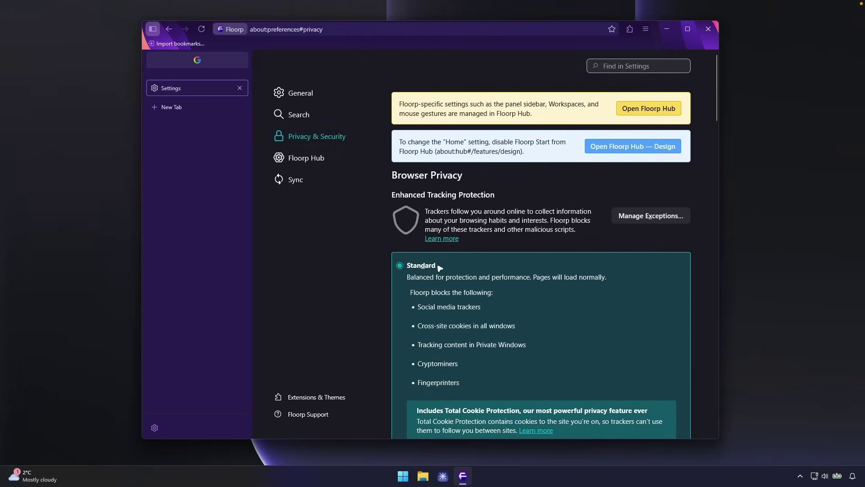
scroll(479, 248, "down", 4)
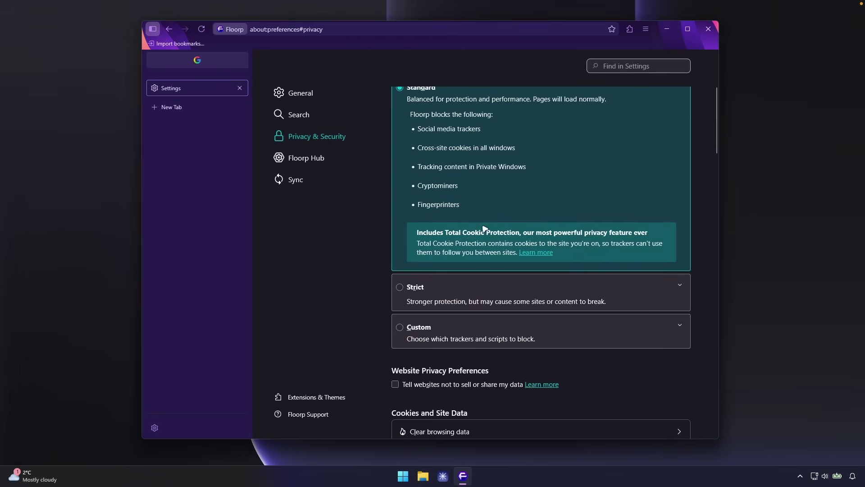
scroll(489, 228, "down", 4)
scroll(469, 214, "down", 6)
scroll(512, 265, "down", 5)
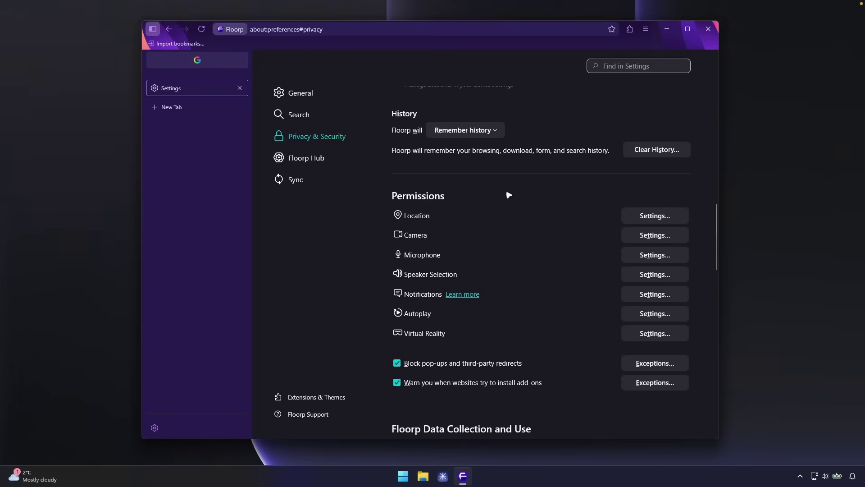
scroll(525, 332, "down", 4)
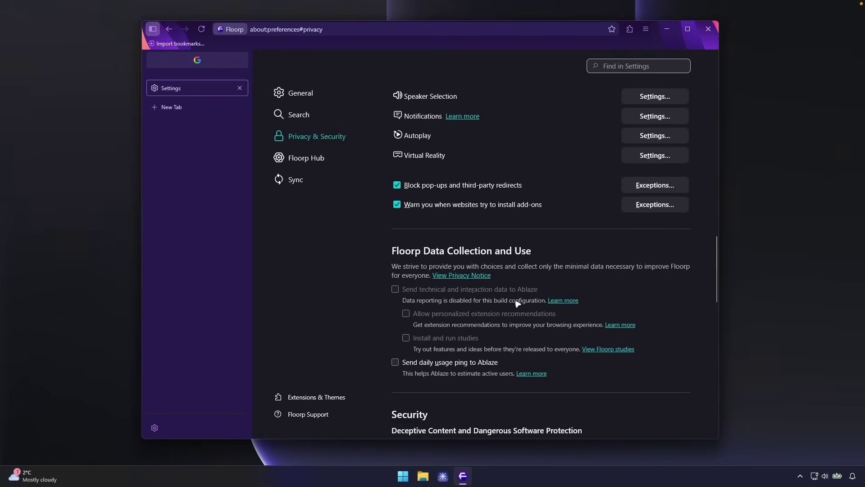
scroll(543, 320, "down", 5)
scroll(544, 235, "up", 3)
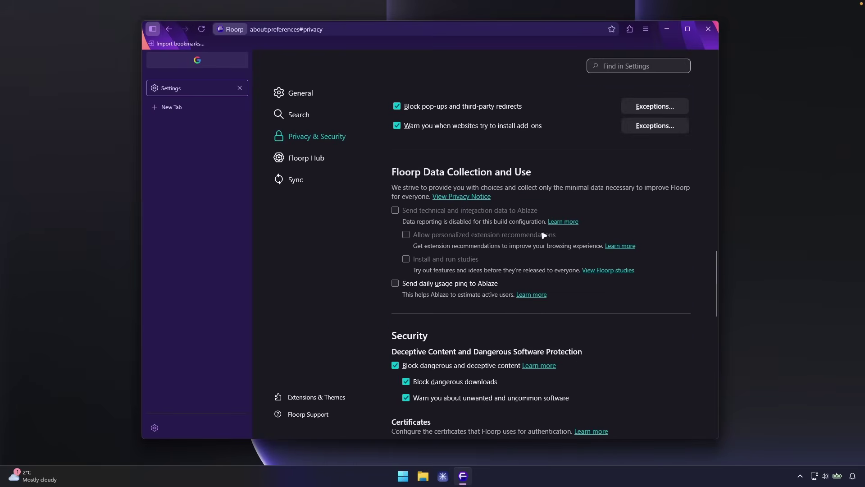
left_click_drag(394, 171, 531, 171)
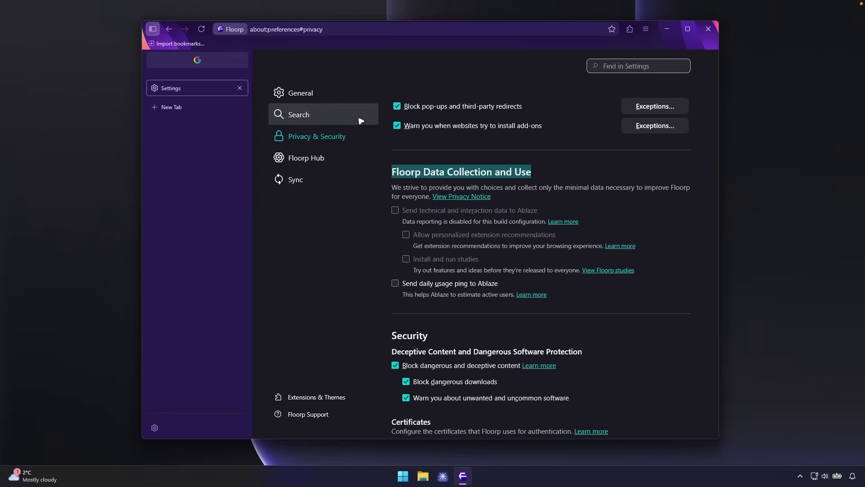
Reopen Floorp Hub's Tab & Appearance page and verify the Firefox UI Fix design and Vertical tab bar in Default position.
left_click(332, 92)
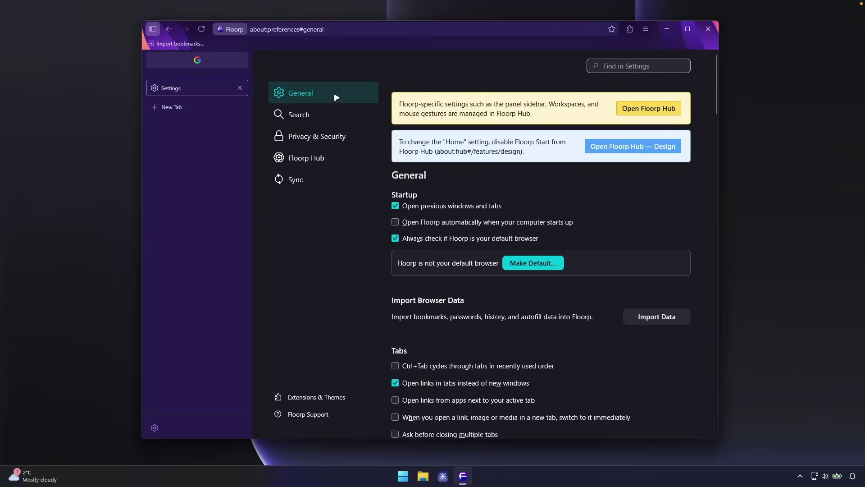
left_click(323, 159)
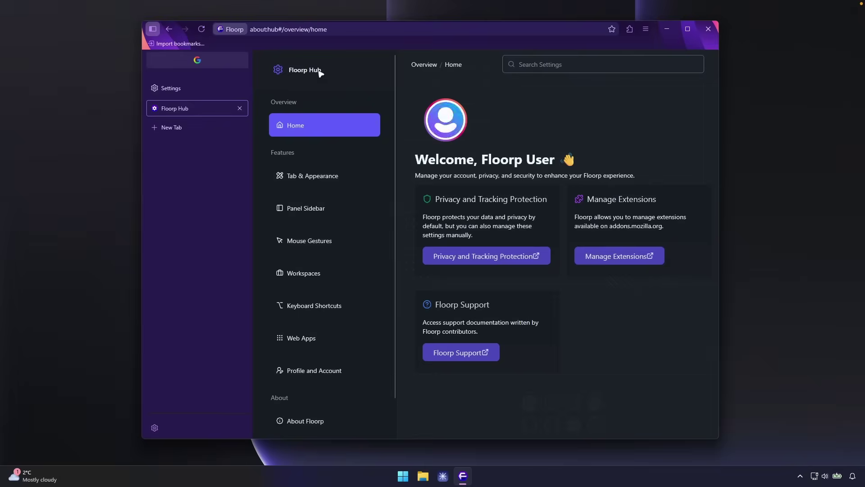
left_click(326, 175)
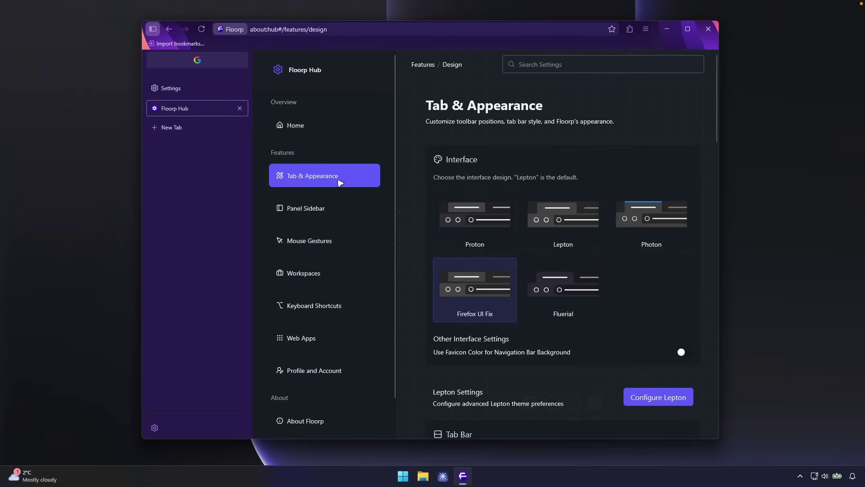
scroll(590, 132, "down", 3)
scroll(584, 145, "up", 3)
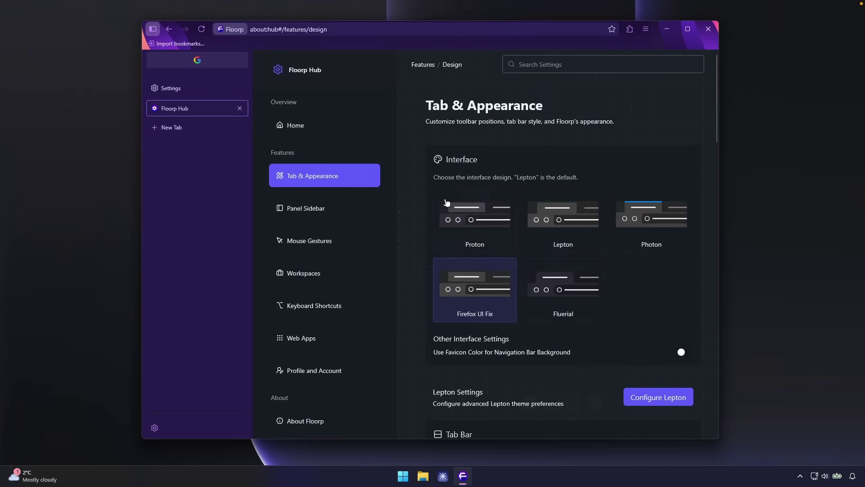
scroll(514, 197, "down", 3)
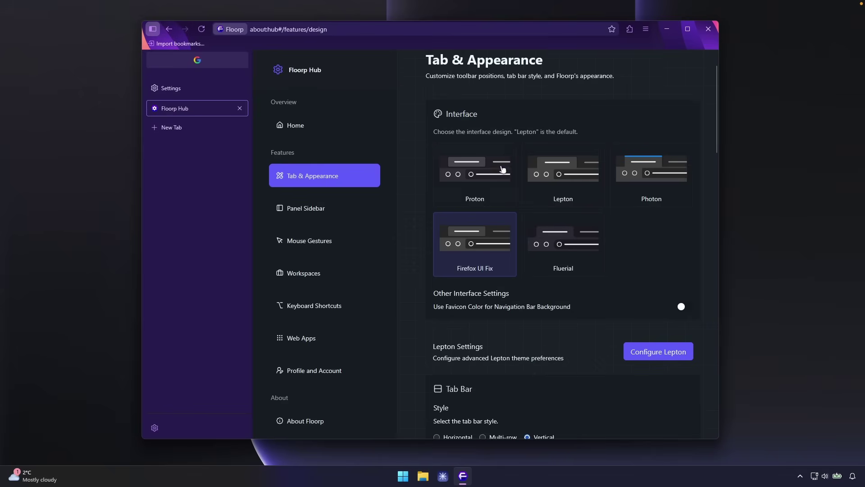
scroll(550, 198, "up", 3)
scroll(496, 176, "down", 3)
scroll(589, 229, "down", 4)
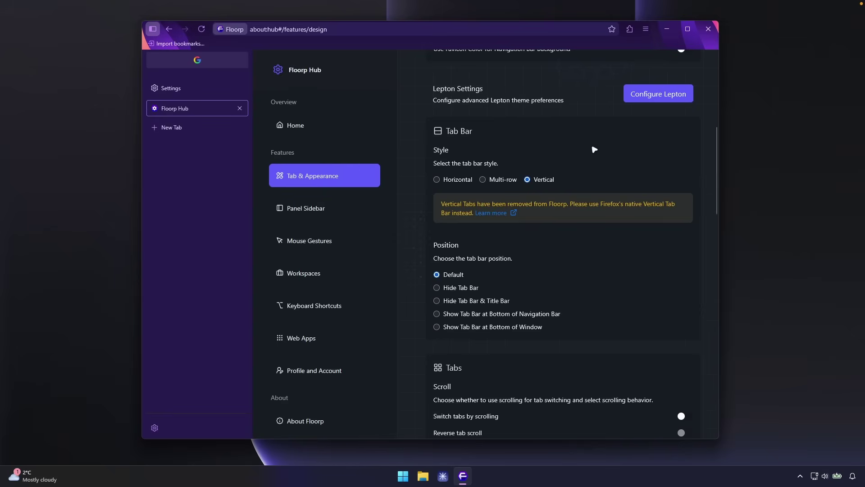
scroll(586, 148, "down", 3)
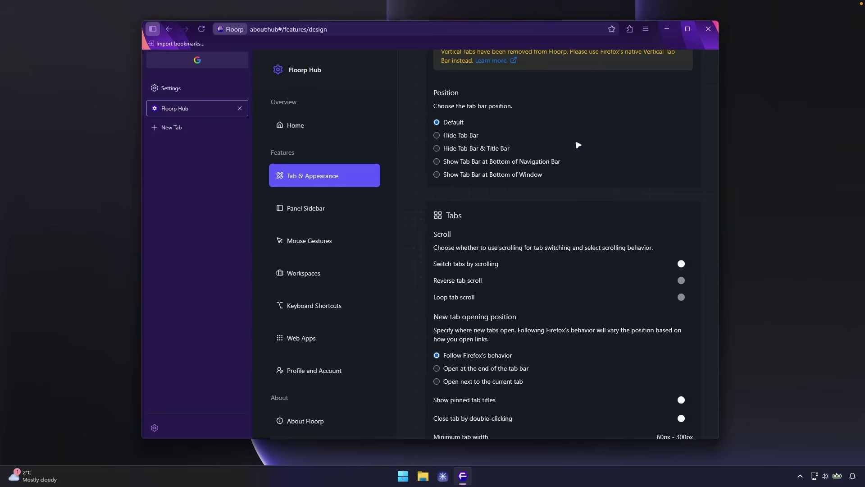